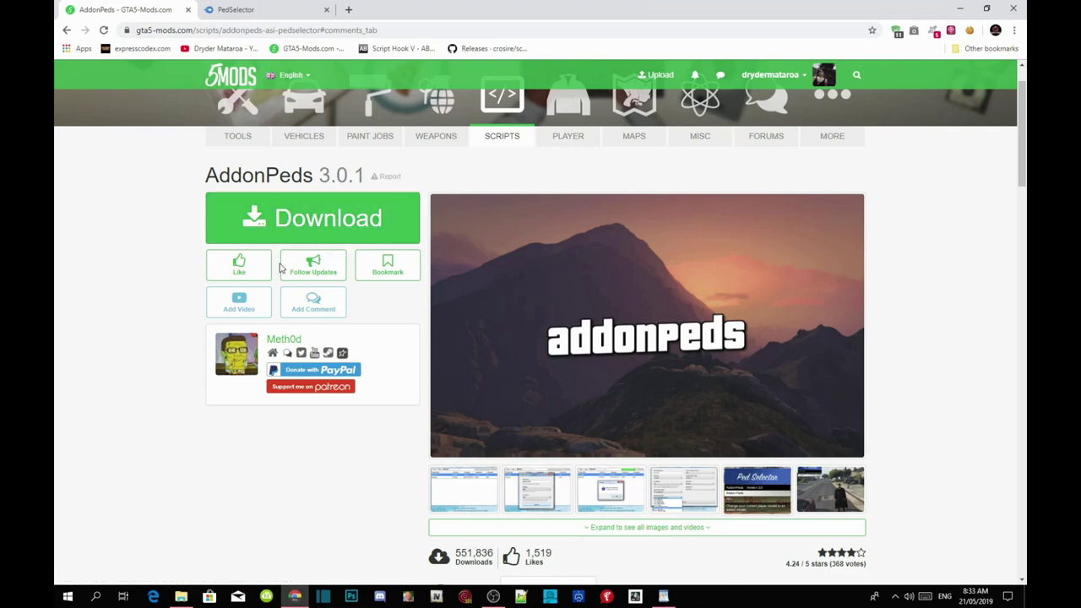
- Scroll down through the AddonPeds comments and back up again
scroll(281, 267, down, 3)
scroll(281, 268, down, 2)
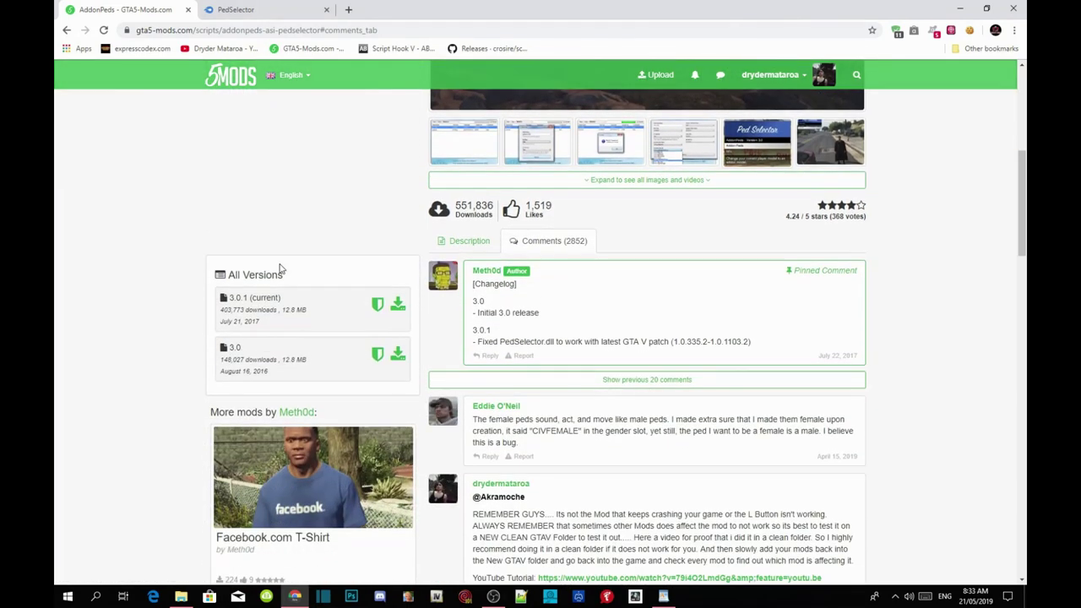
scroll(281, 268, down, 3)
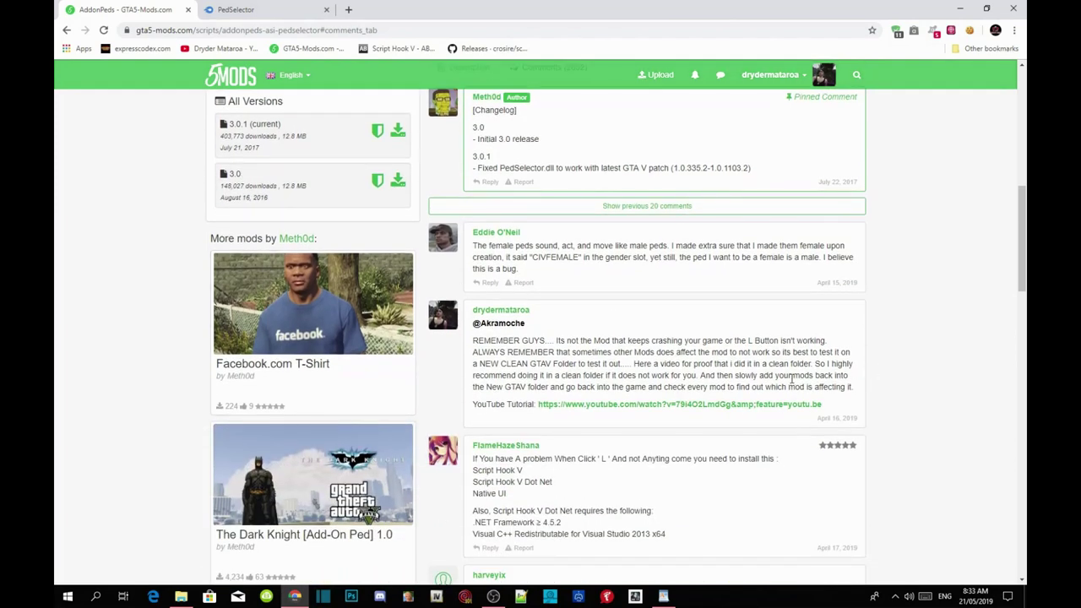
scroll(644, 346, down, 2)
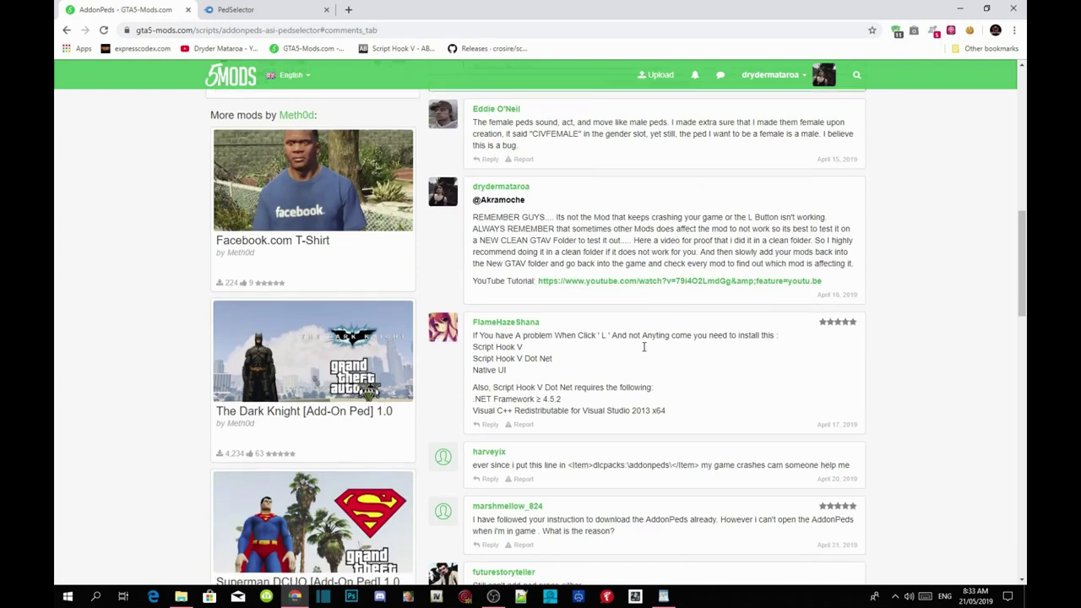
scroll(643, 346, down, 3)
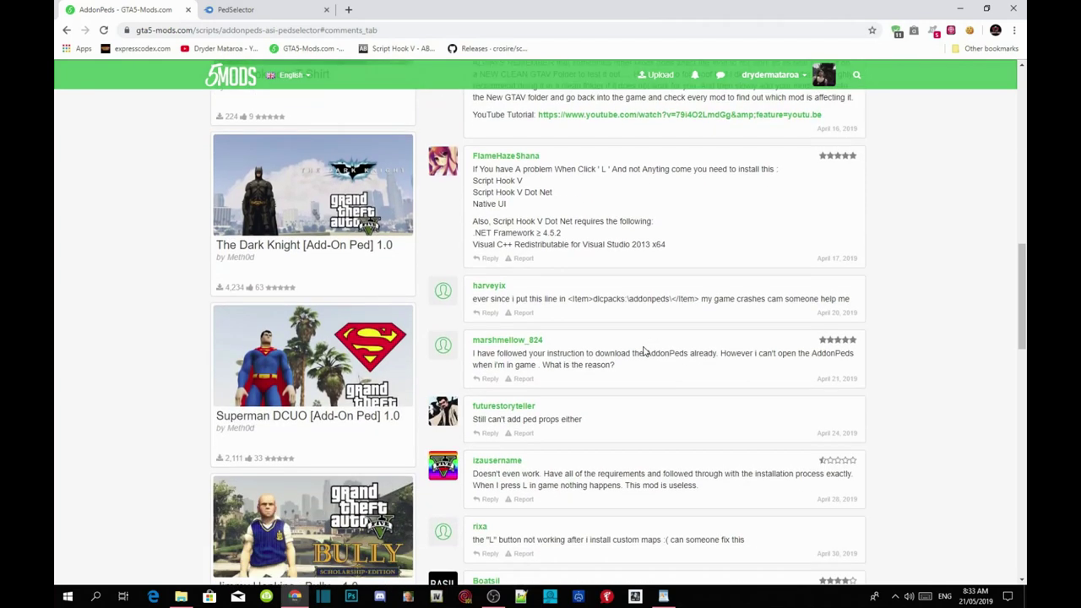
scroll(643, 349, down, 2)
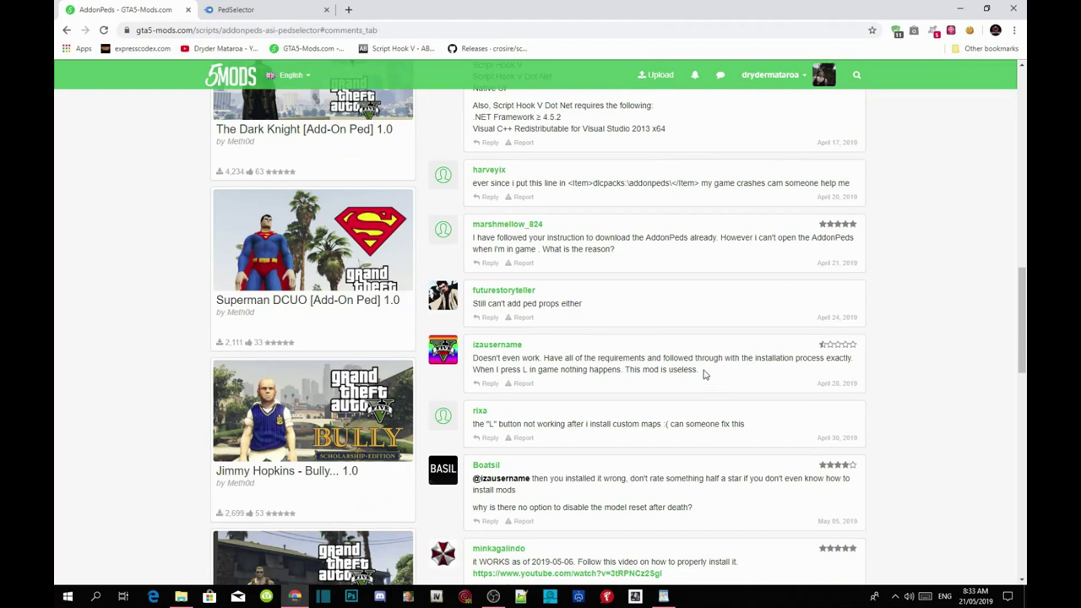
scroll(705, 374, down, 3)
scroll(705, 374, down, 1)
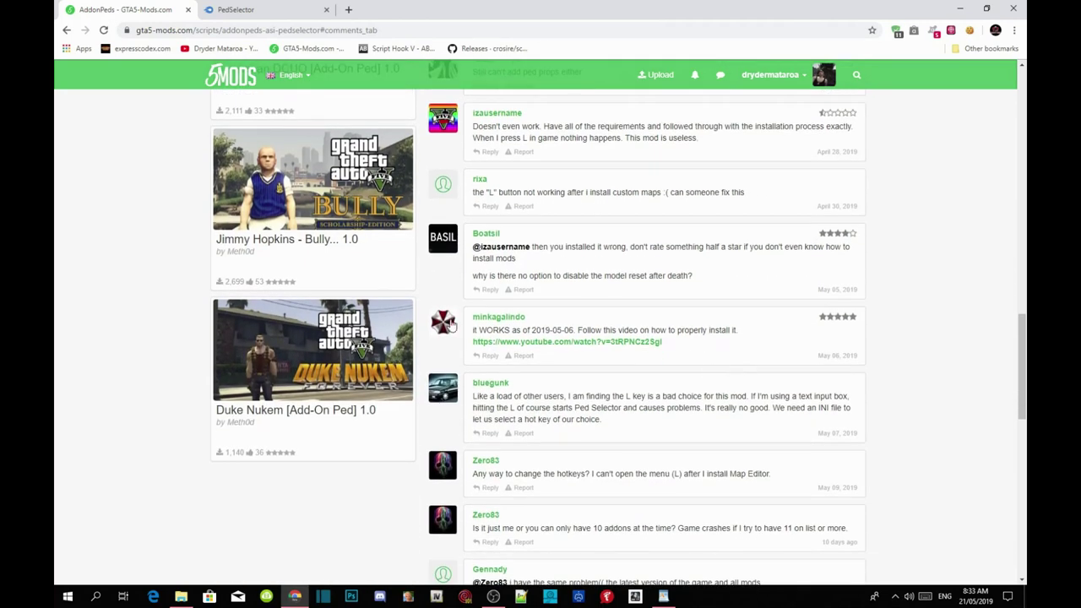
scroll(742, 406, down, 8)
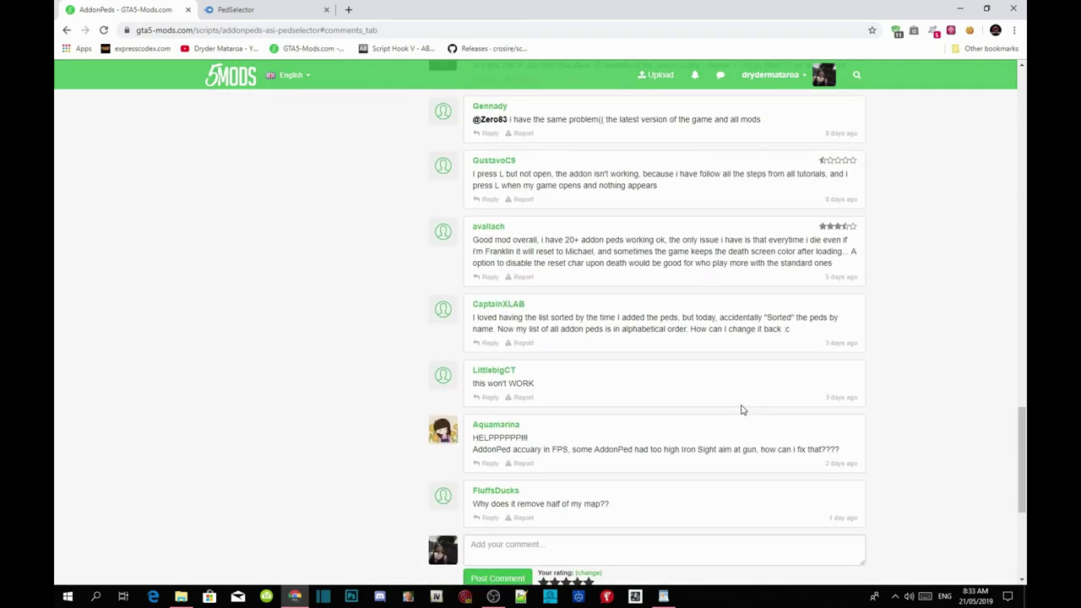
scroll(741, 410, down, 2)
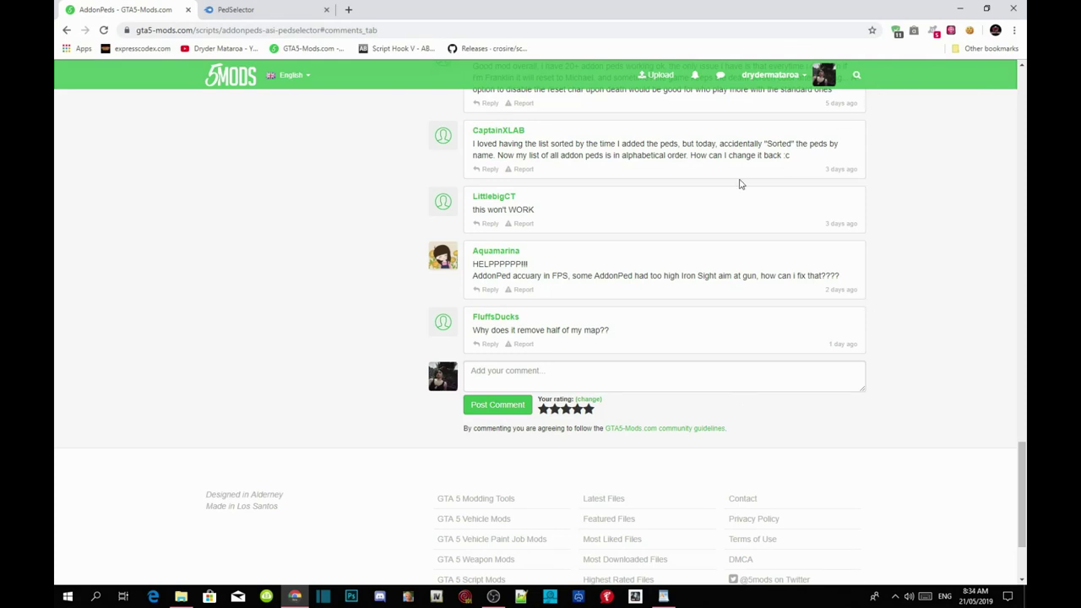
scroll(653, 225, up, 10)
scroll(653, 224, up, 5)
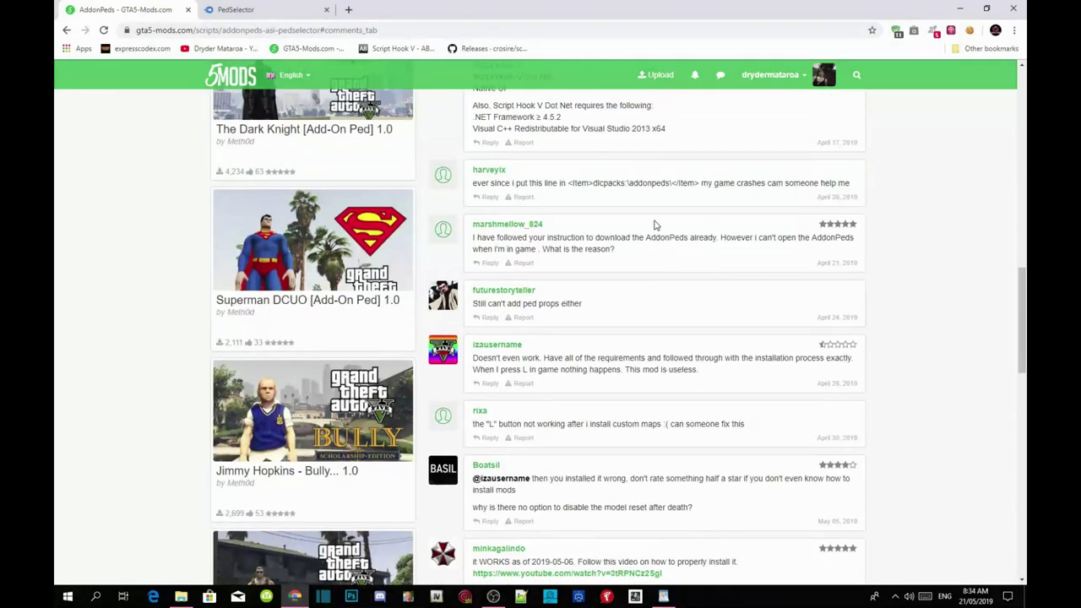
scroll(659, 224, up, 4)
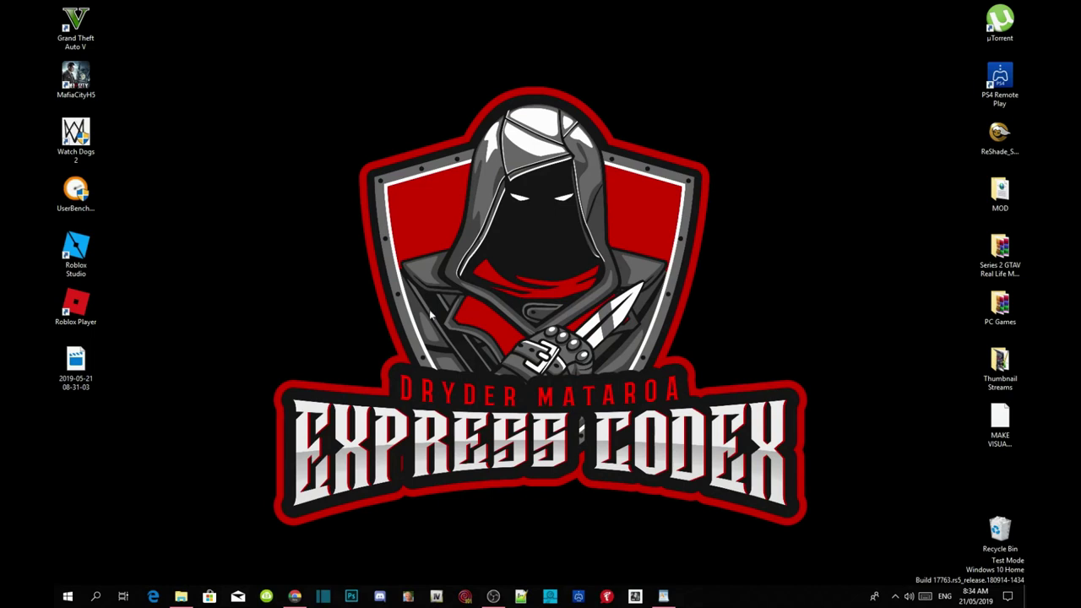
- Save the AddonPeds 3.0.1 RAR to the Desktop, then switch to the PedSelector tab
click(294, 594)
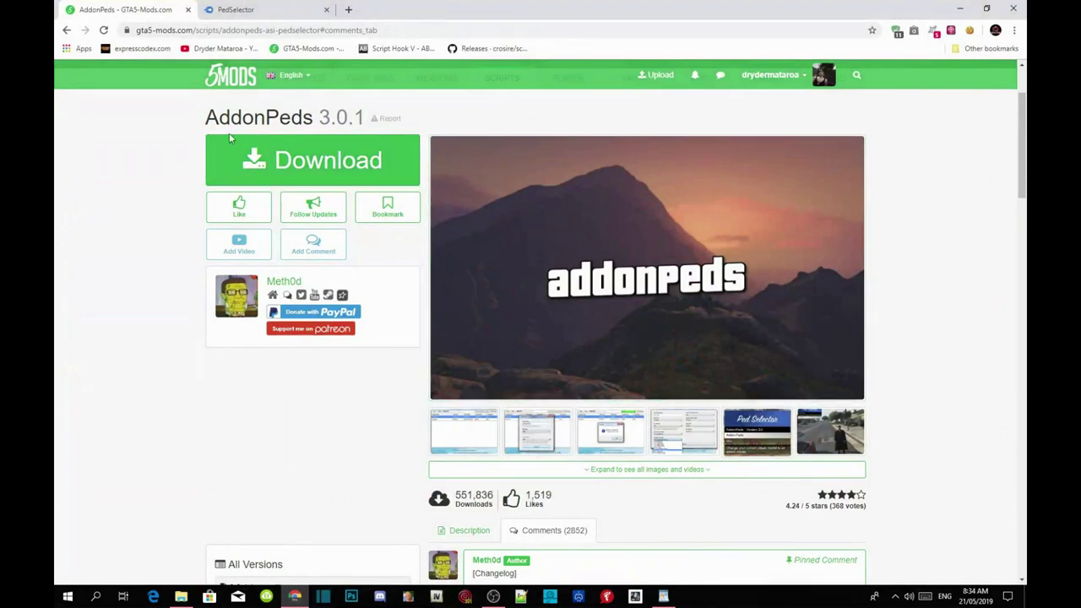
right_click(358, 157)
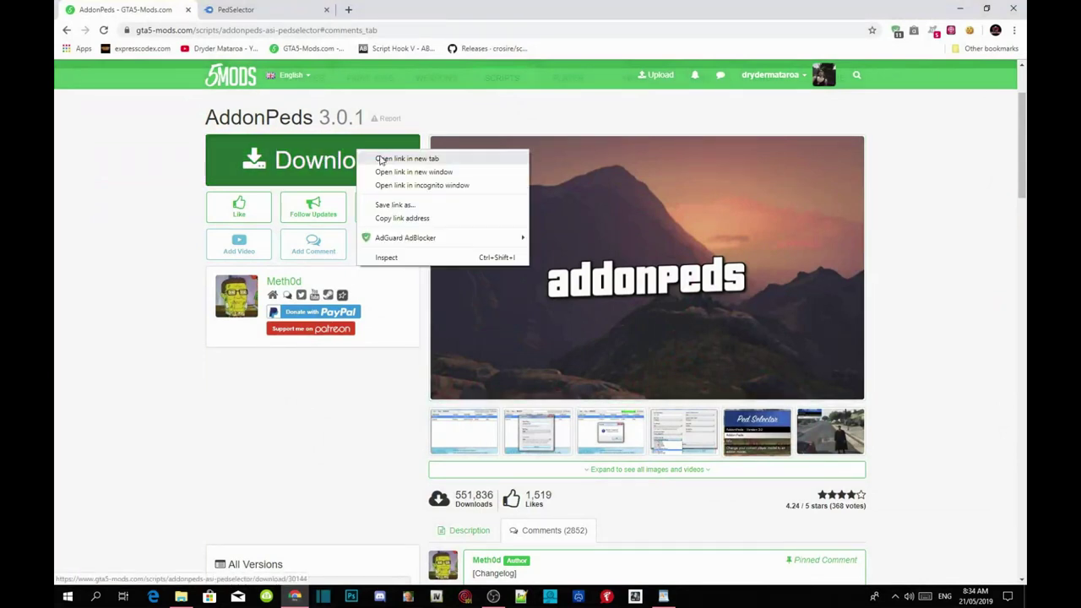
click(384, 160)
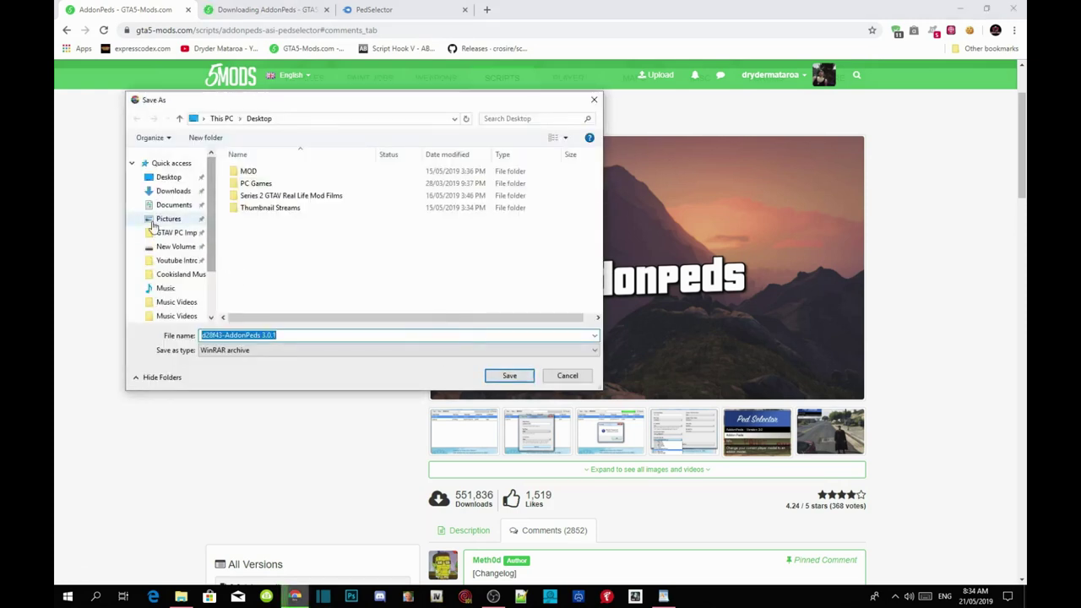
click(168, 176)
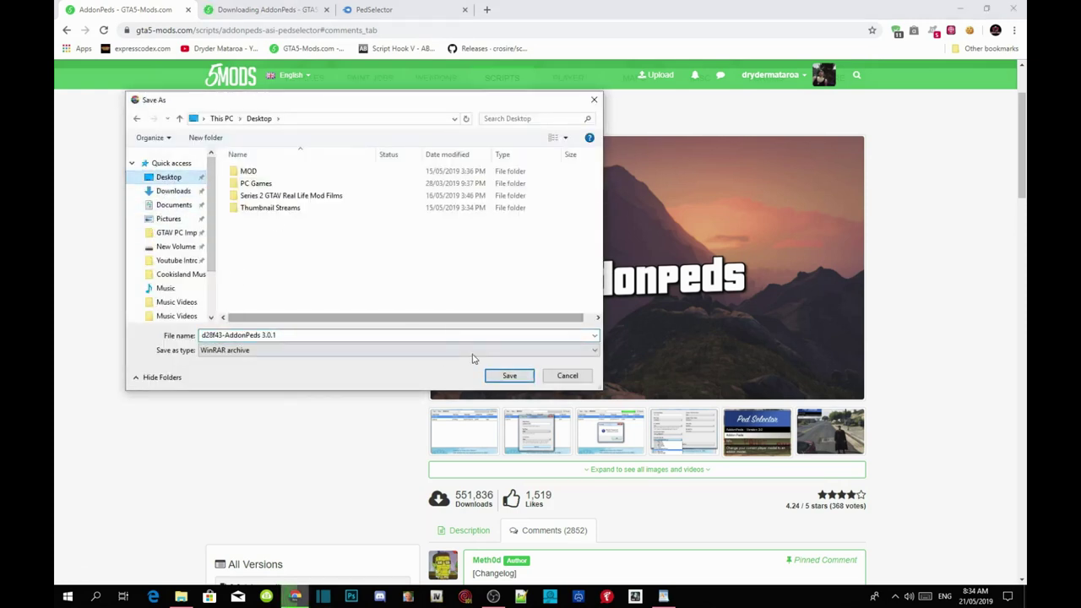
click(507, 376)
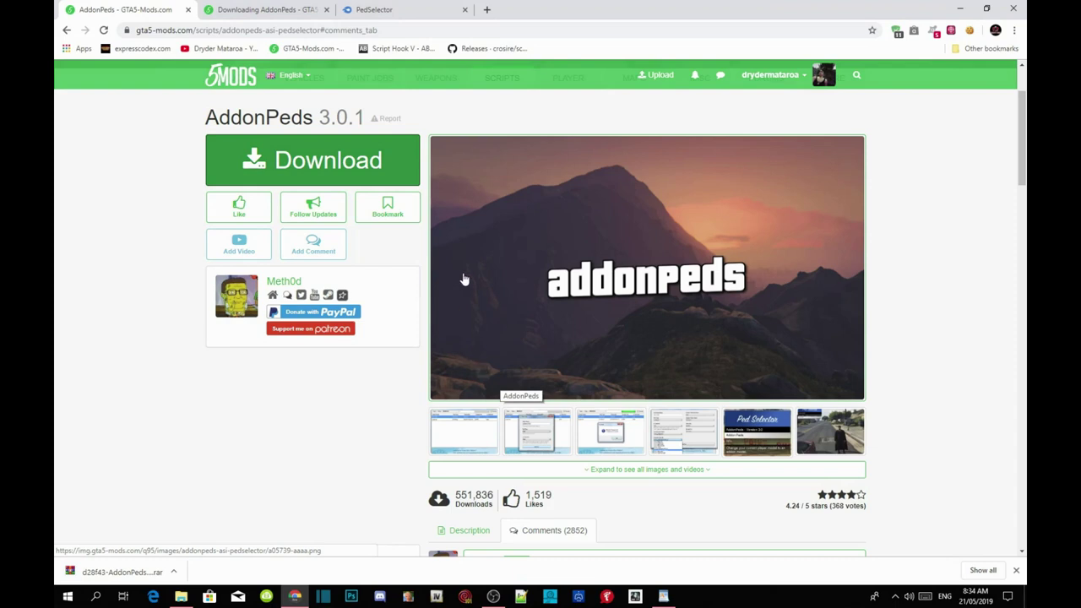
click(385, 9)
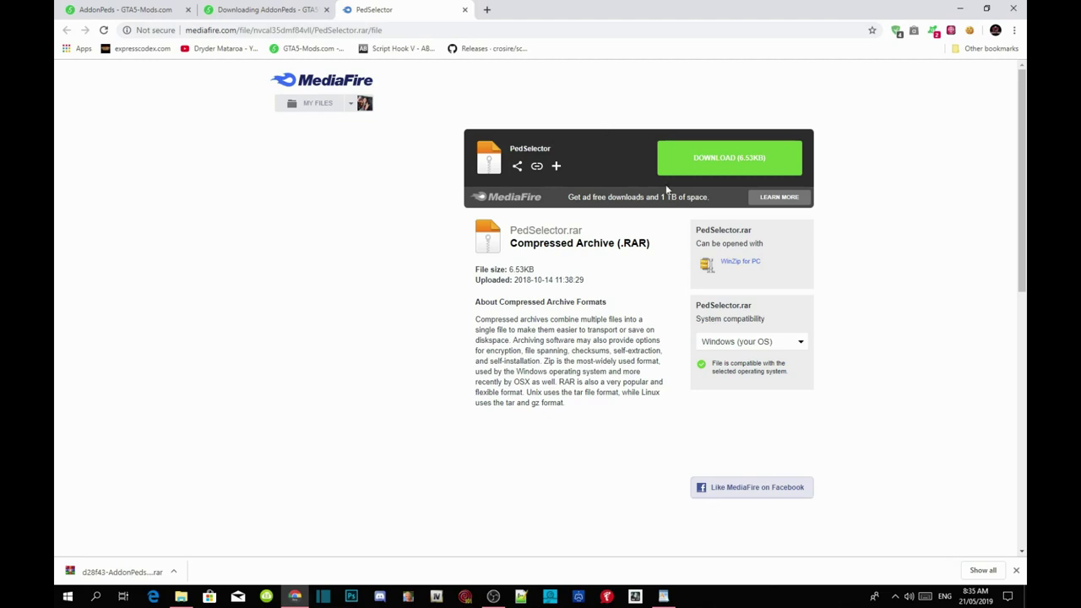
- Download PedSelector.rar from MediaFire to the Desktop and minimize Chrome
click(740, 157)
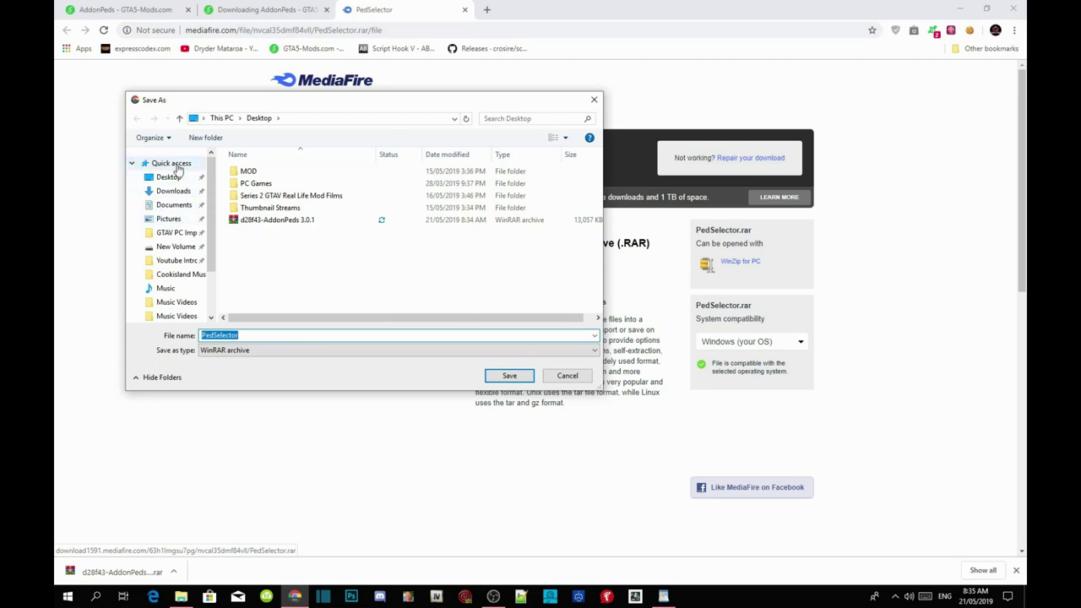
click(171, 178)
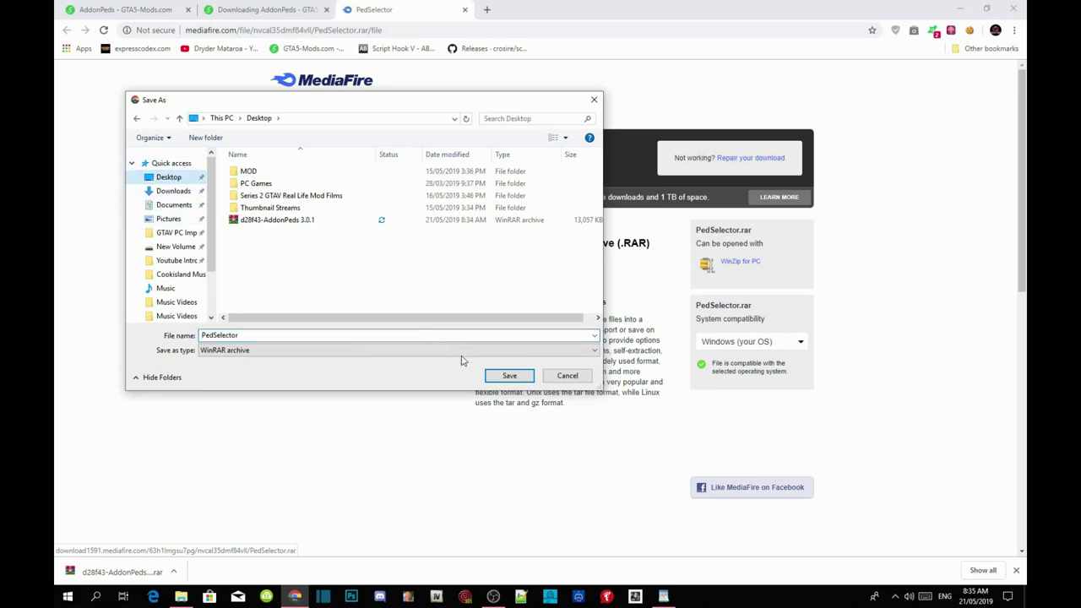
click(509, 382)
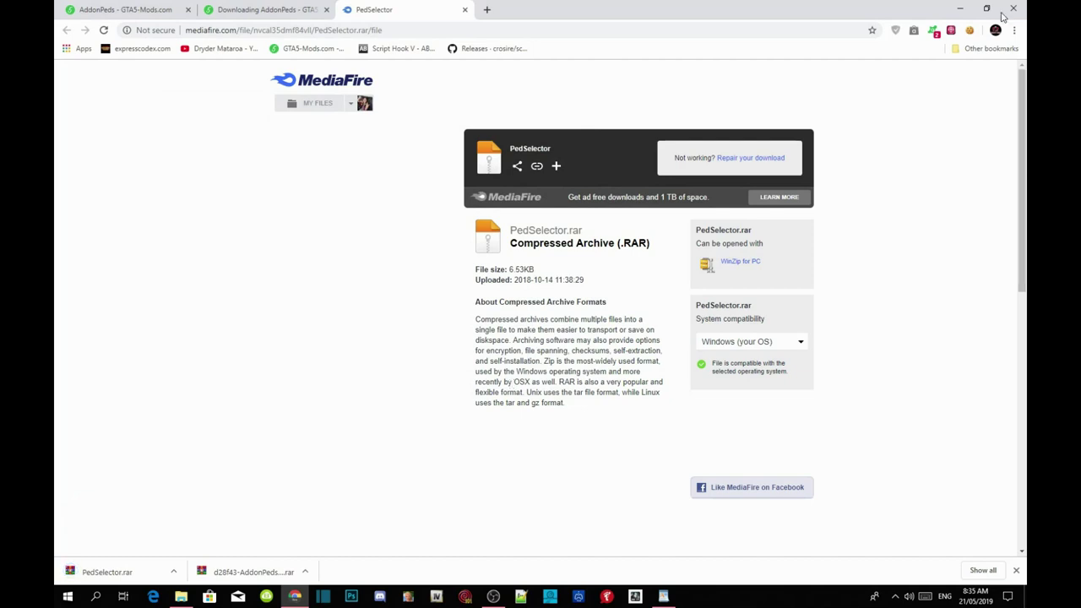
click(959, 9)
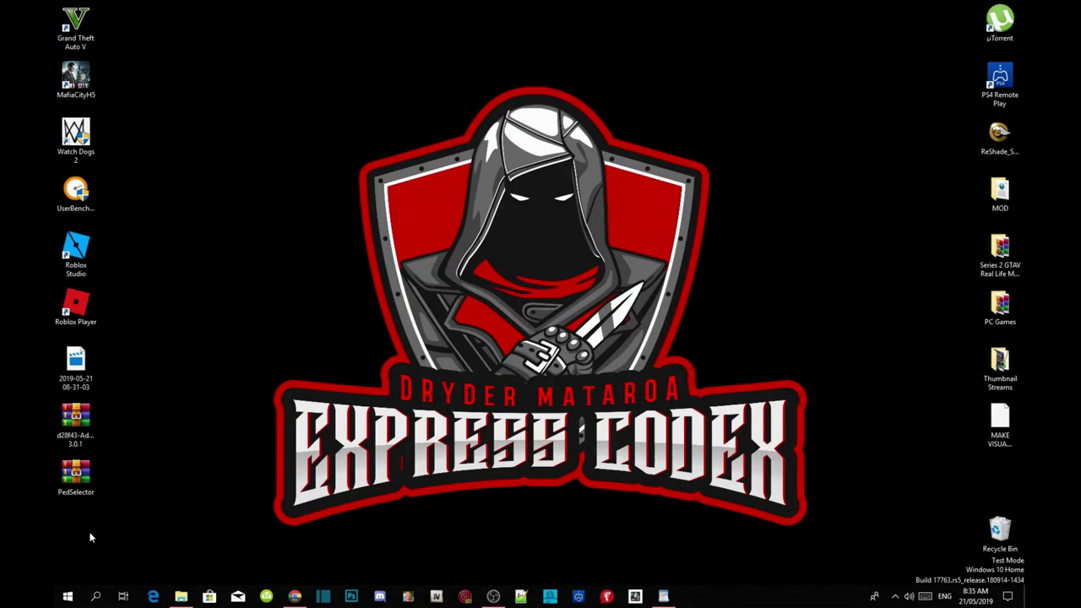
- Open the AddonPeds 3.0.1 RAR in WinRAR, dismiss the licence reminder, and move it top-right
click(80, 425)
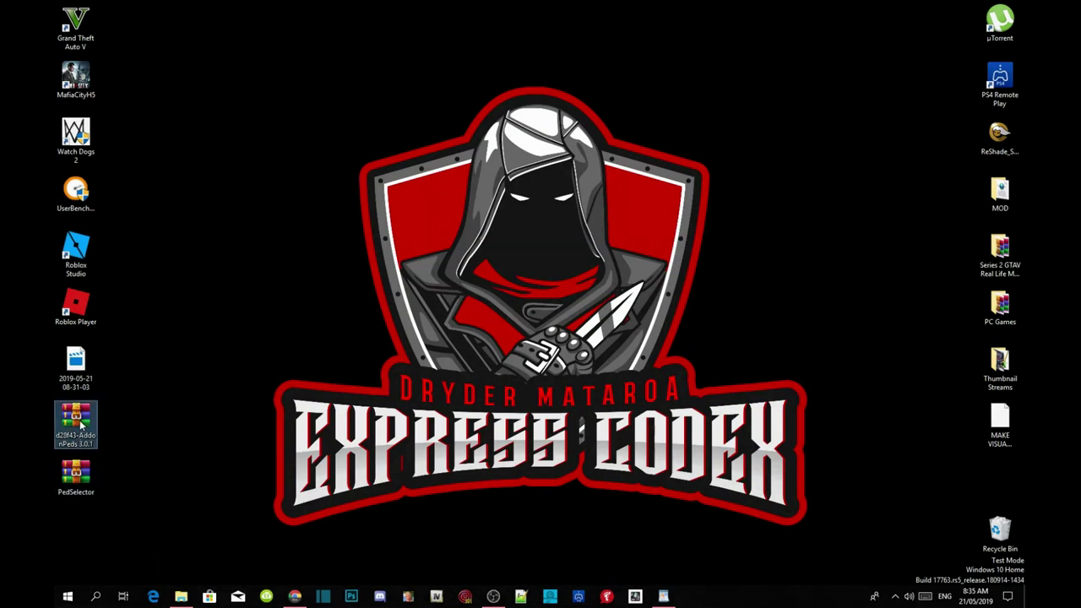
double_click(81, 427)
right_click(81, 426)
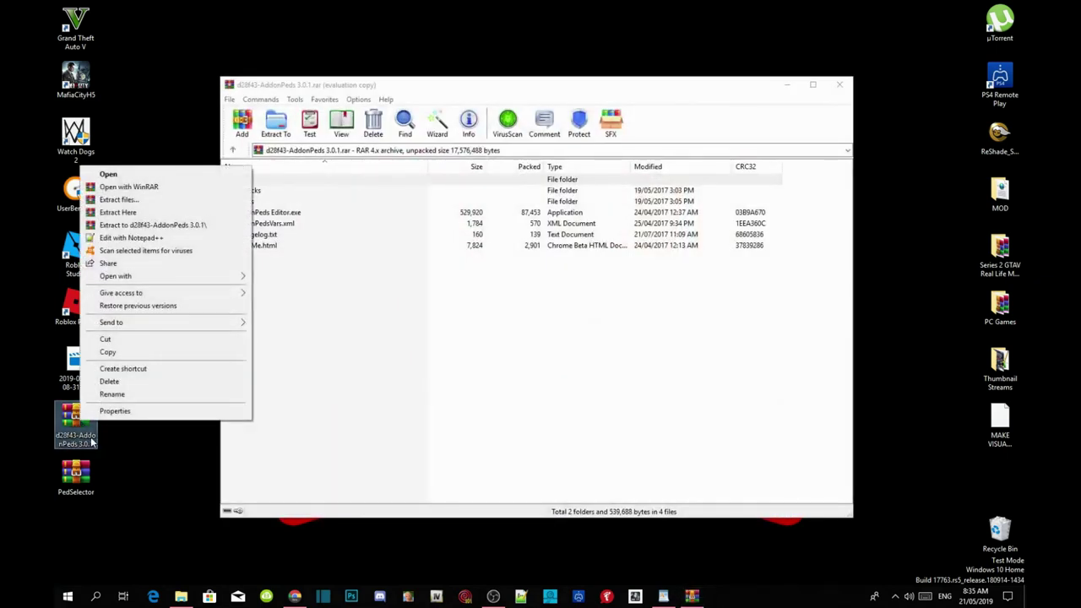
click(150, 460)
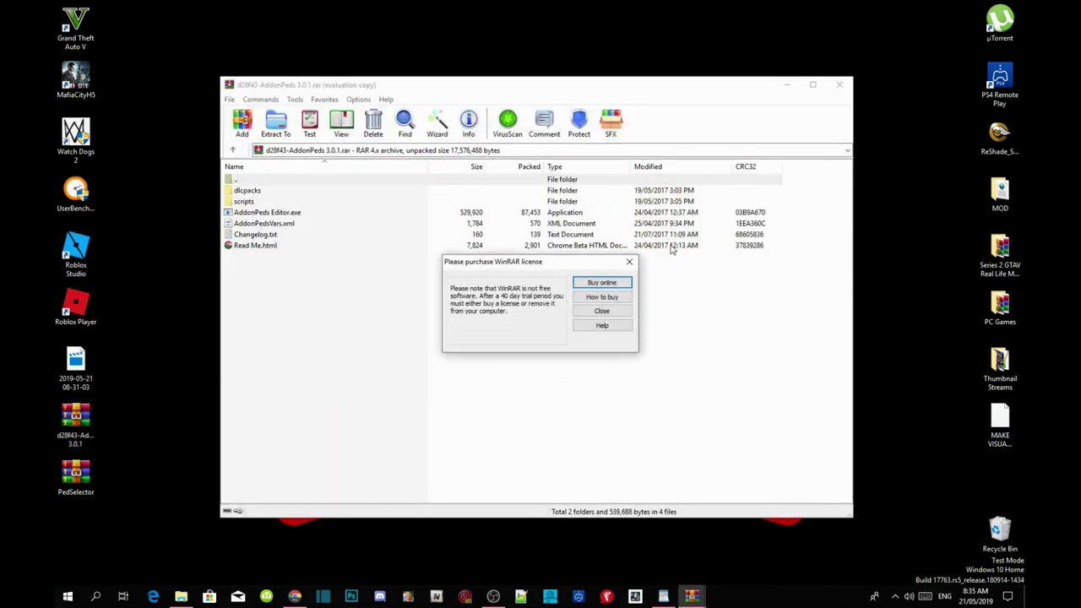
click(629, 262)
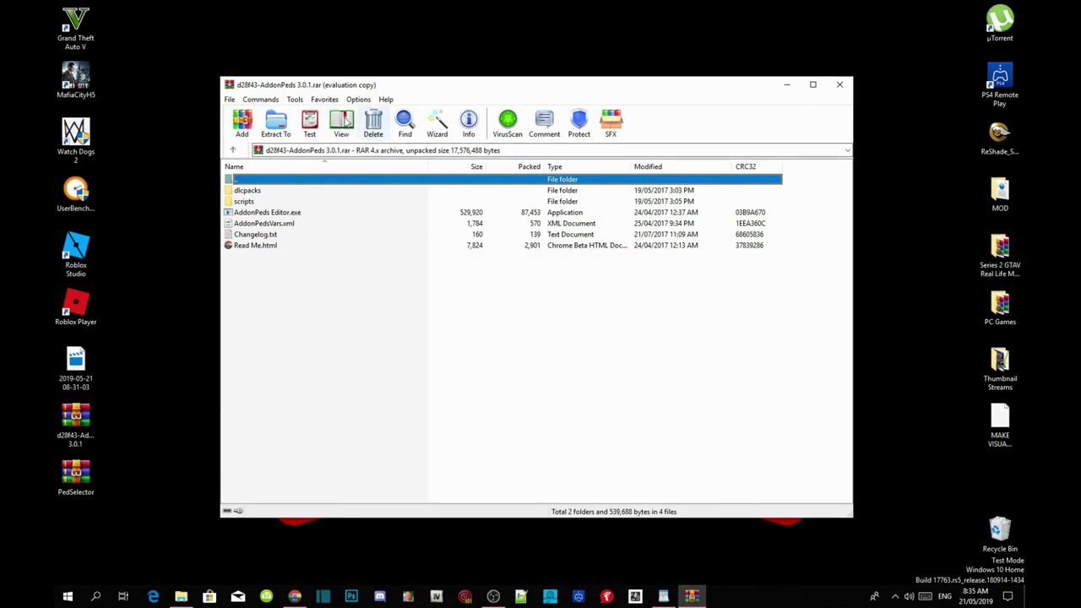
drag(292, 78, 793, 56)
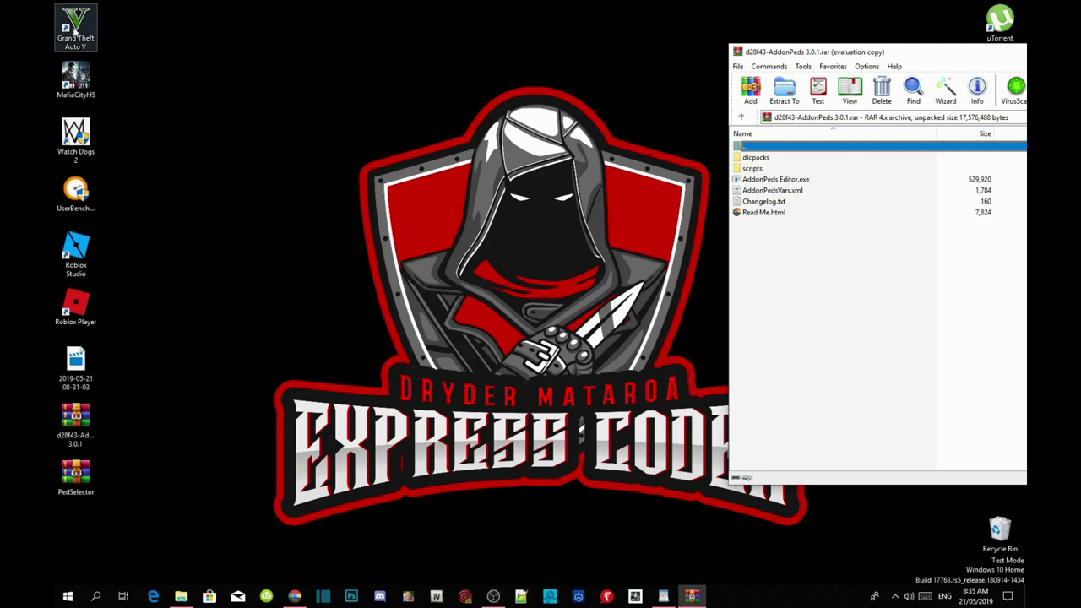
- Open the game's install folder from the GTA V shortcut and browse it beside WinRAR
right_click(74, 29)
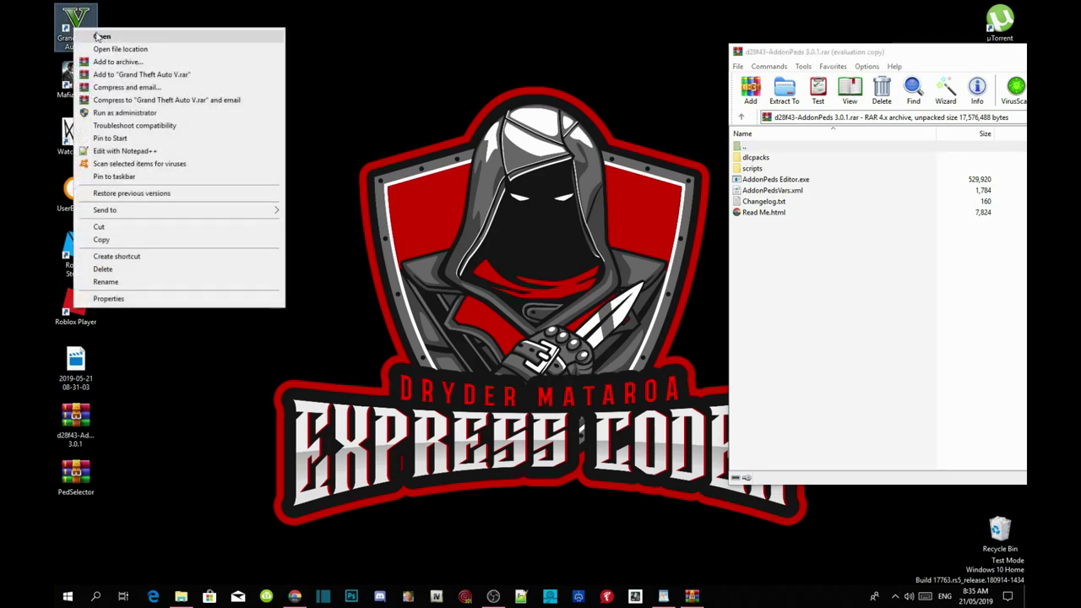
click(140, 54)
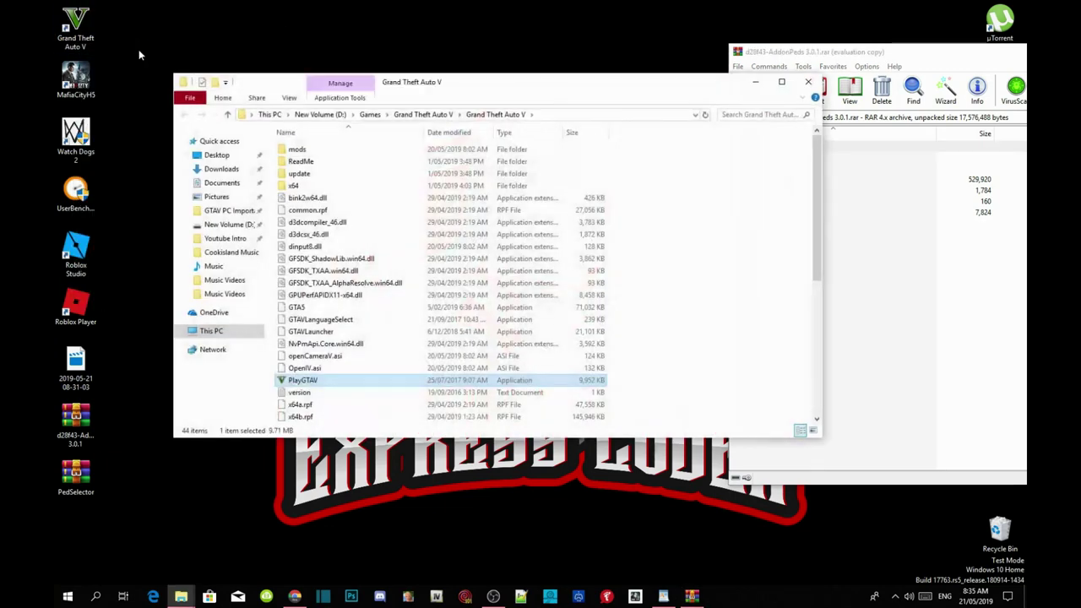
drag(666, 78, 552, 78)
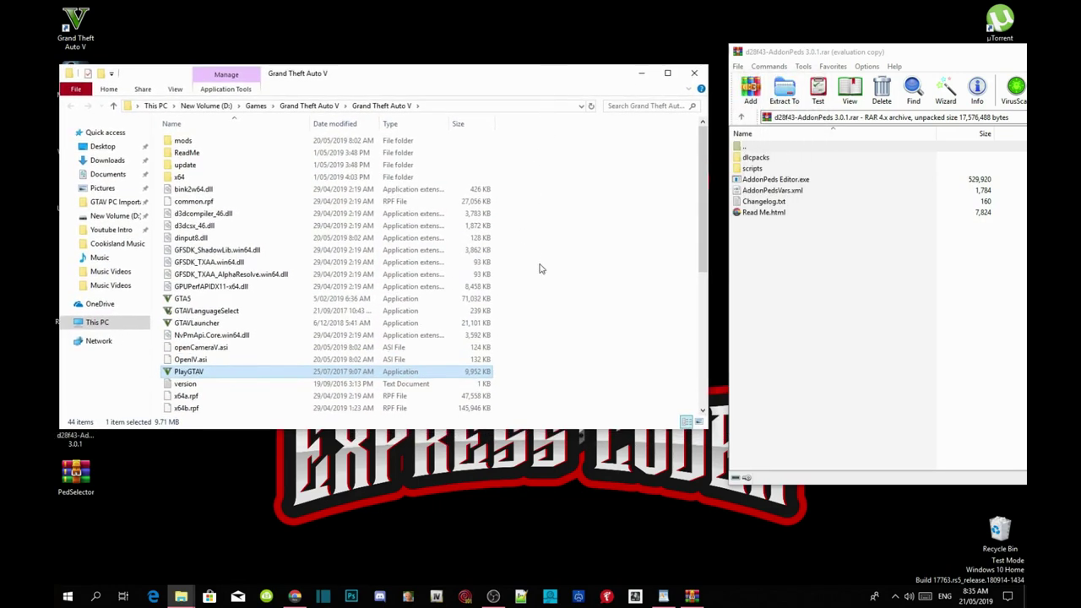
scroll(566, 298, down, 1)
scroll(566, 297, up, 1)
scroll(566, 297, down, 4)
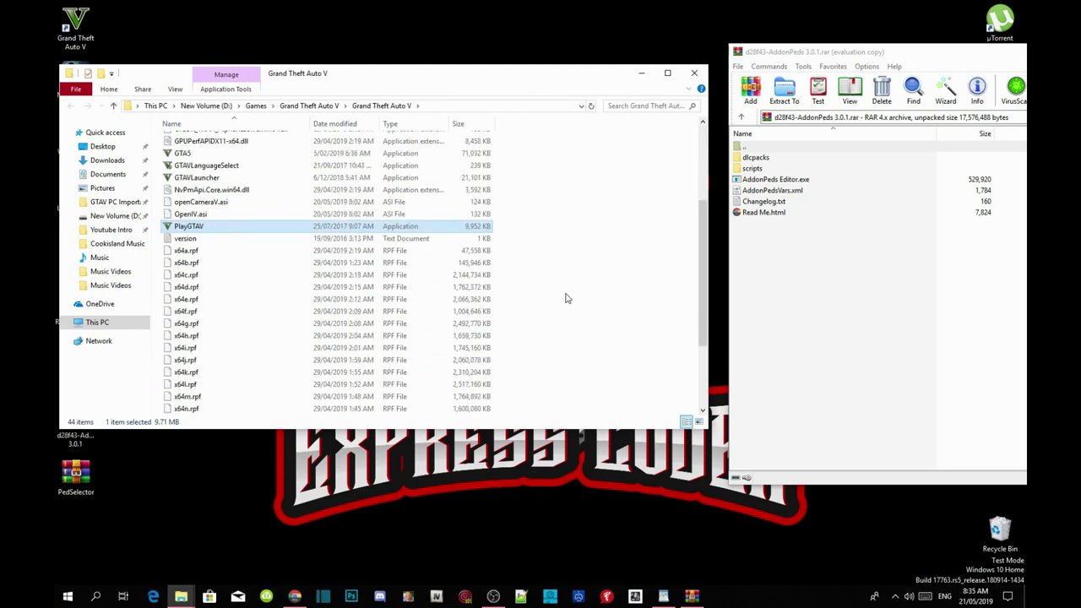
scroll(567, 297, down, 3)
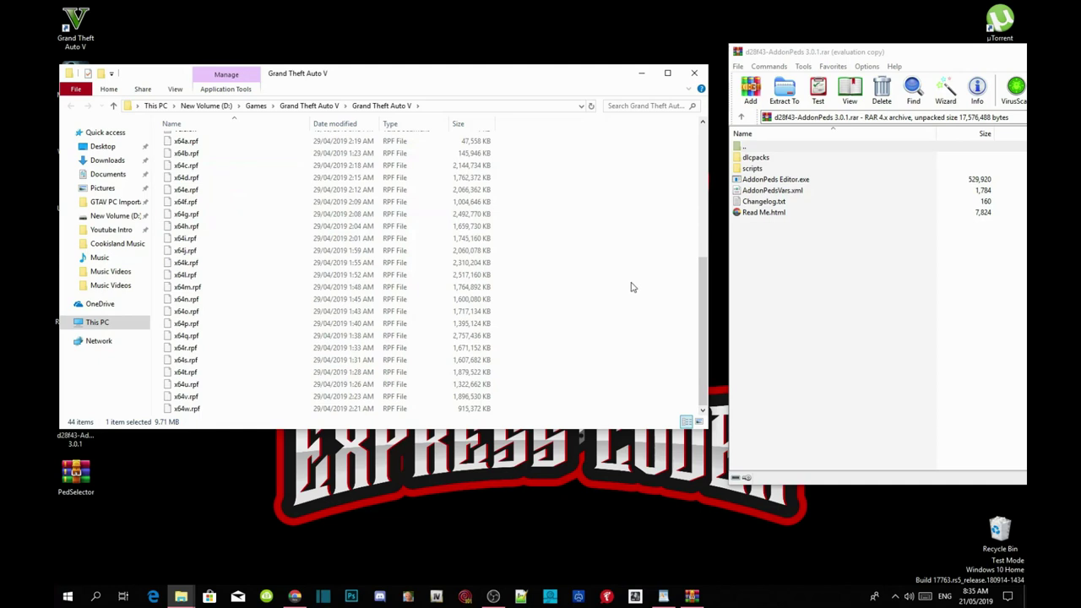
scroll(631, 287, up, 7)
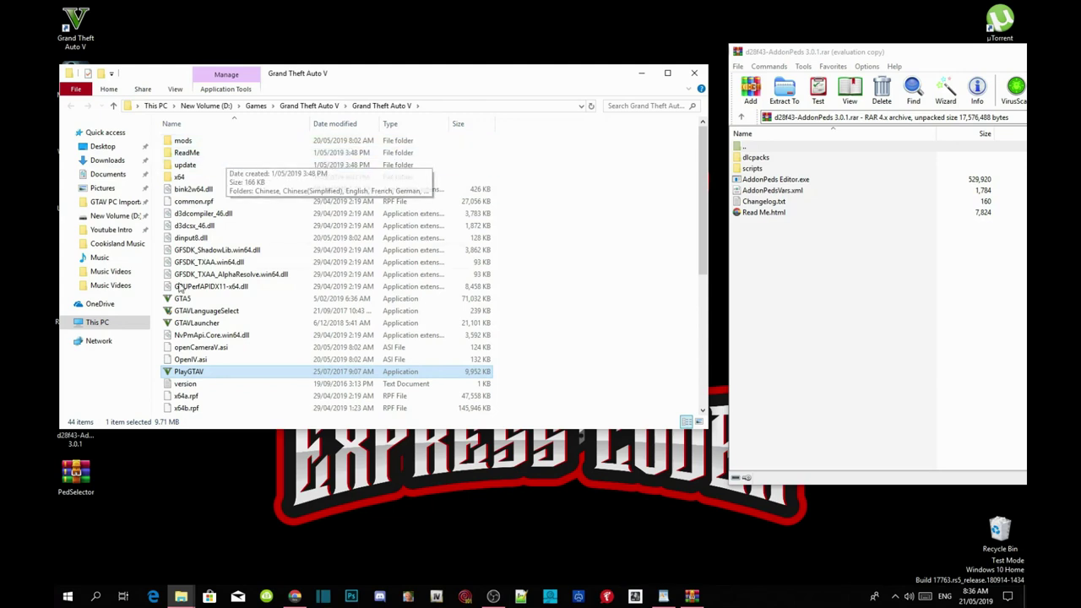
- Bring the MOD window forward on the right and open ScriptHookV 1.46 > bin
mouse_move(181, 597)
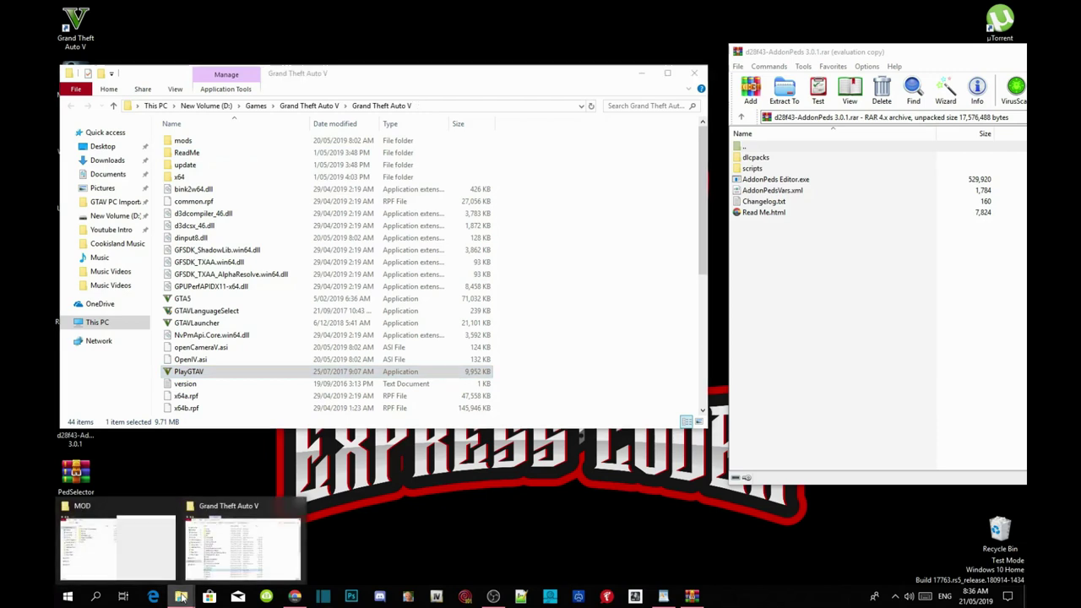
click(119, 553)
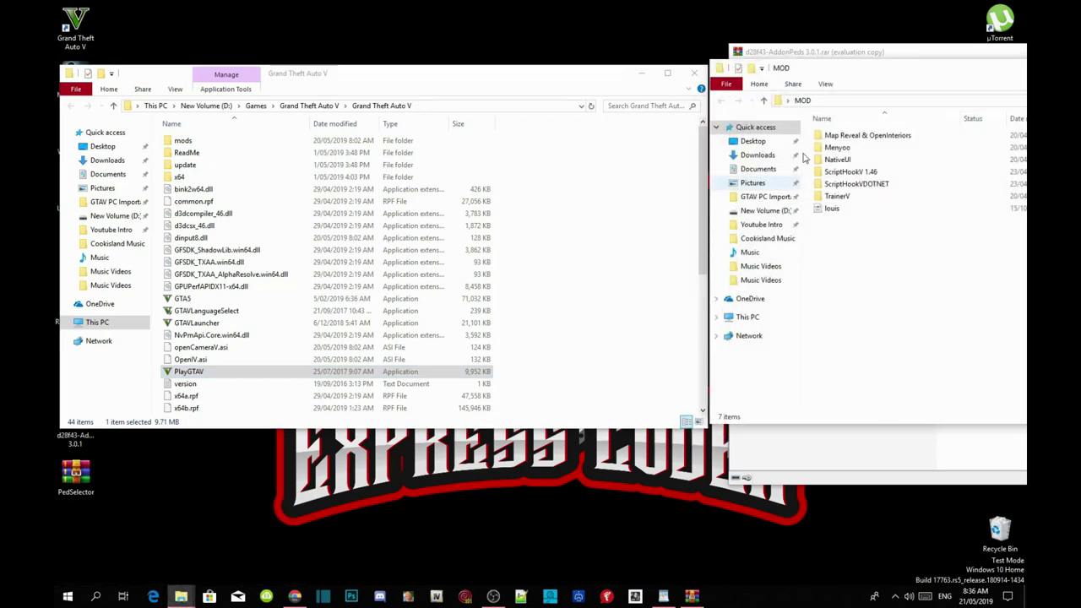
drag(852, 69, 887, 70)
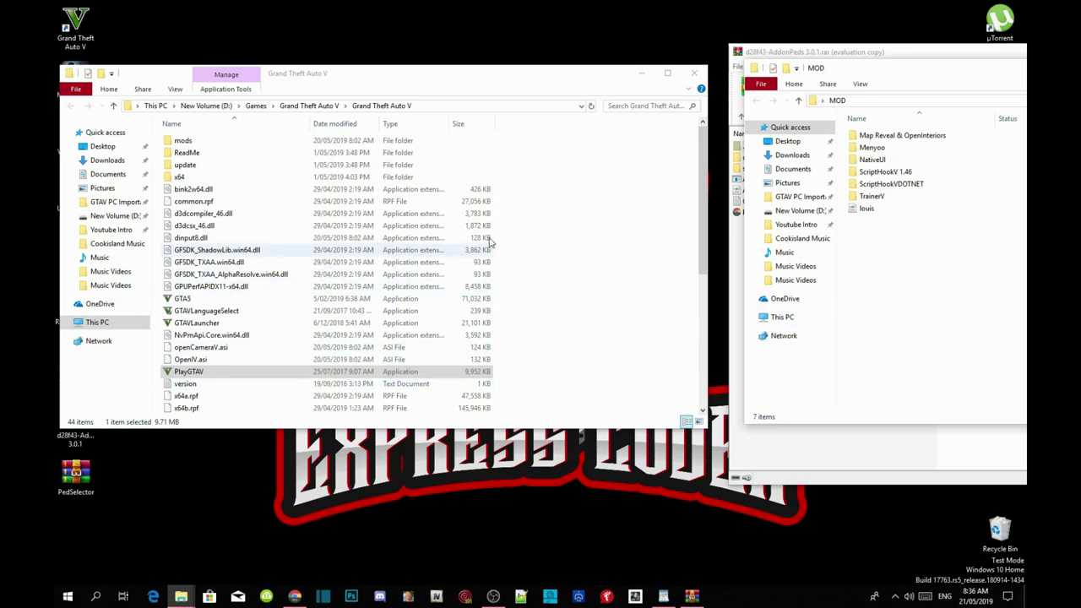
scroll(576, 225, down, 7)
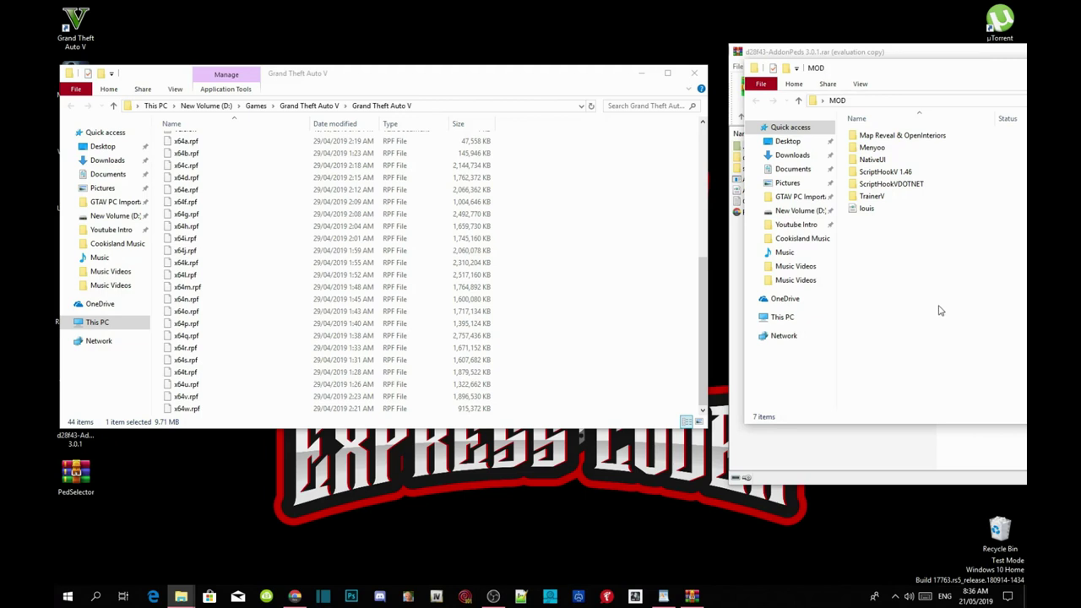
double_click(903, 173)
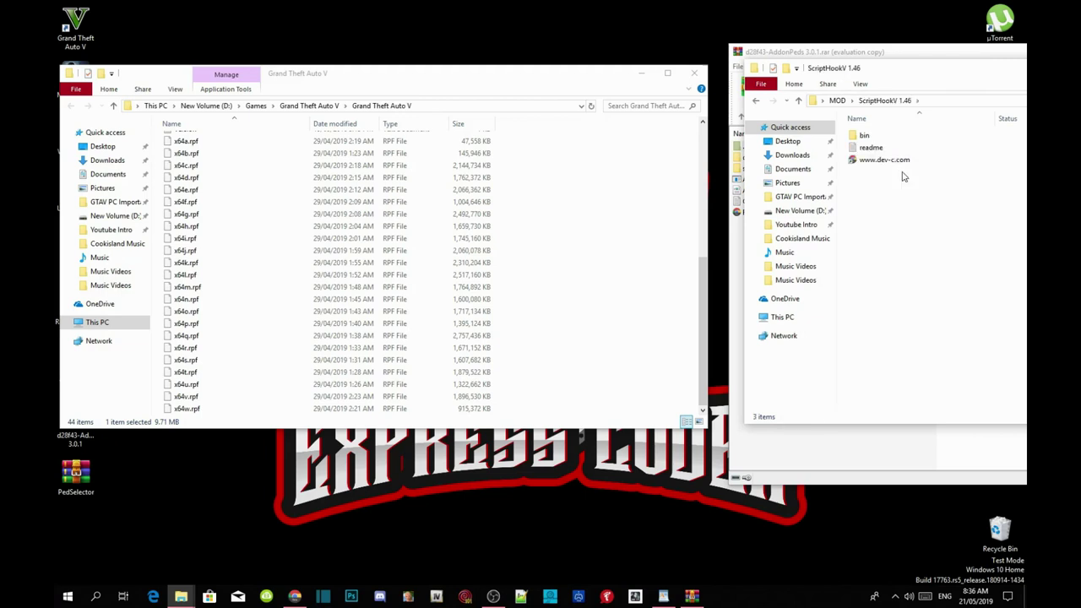
right_click(903, 175)
click(881, 140)
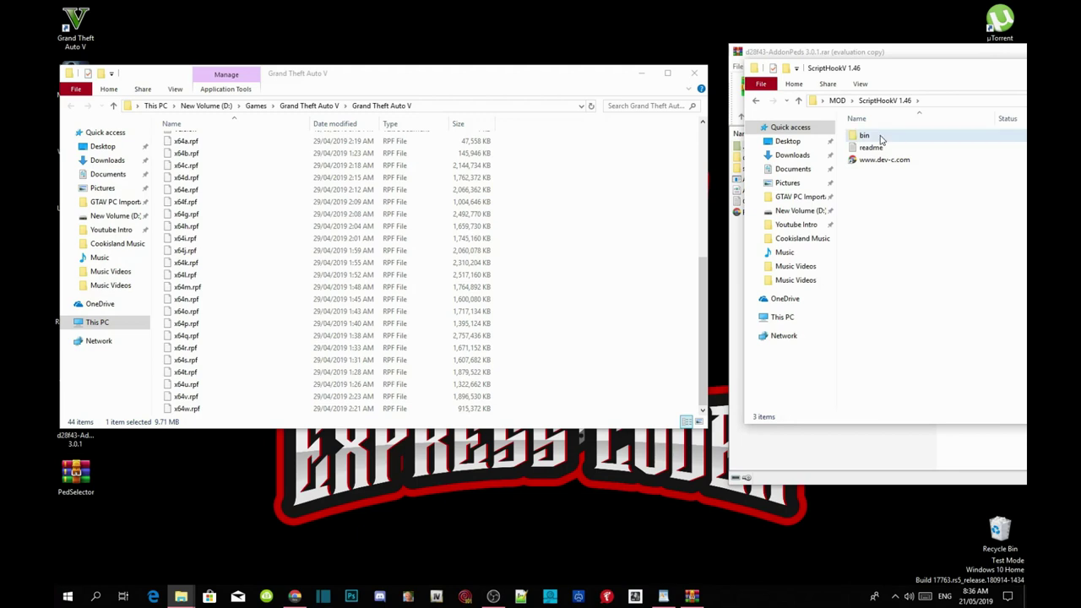
double_click(881, 140)
- Copy dinput8.dll and ScriptHookV.dll into the game folder, replacing dinput8.dll, then return to MOD
click(883, 140)
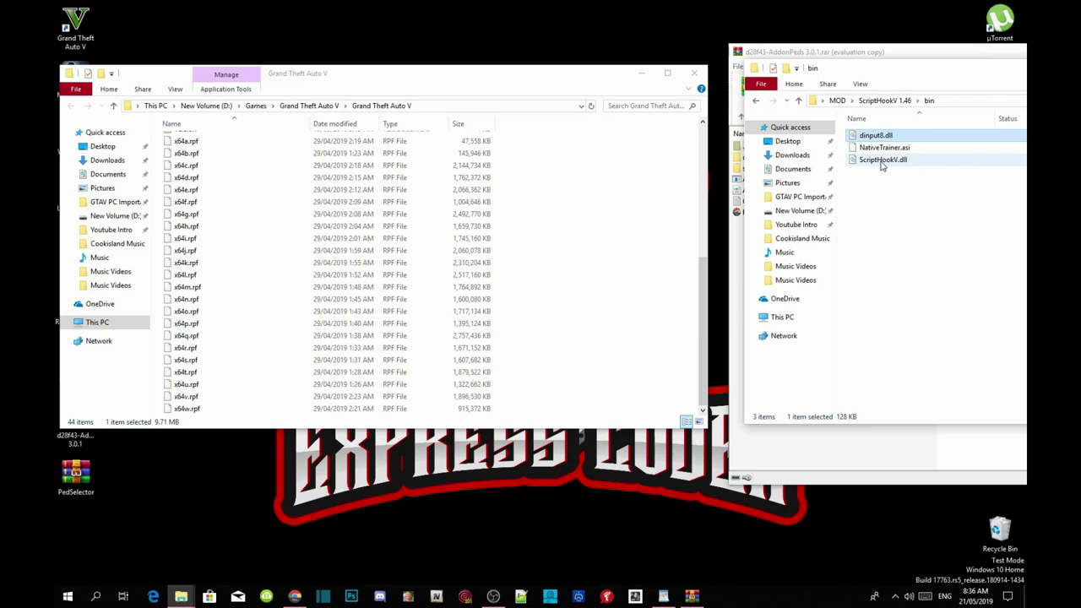
ctrl+click(881, 162)
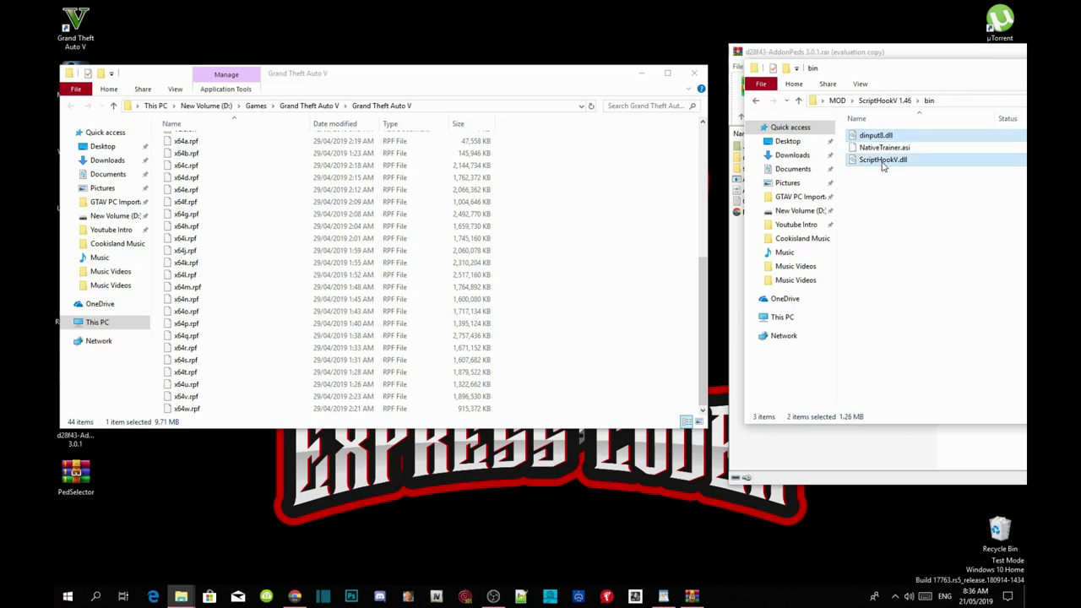
drag(897, 162, 624, 285)
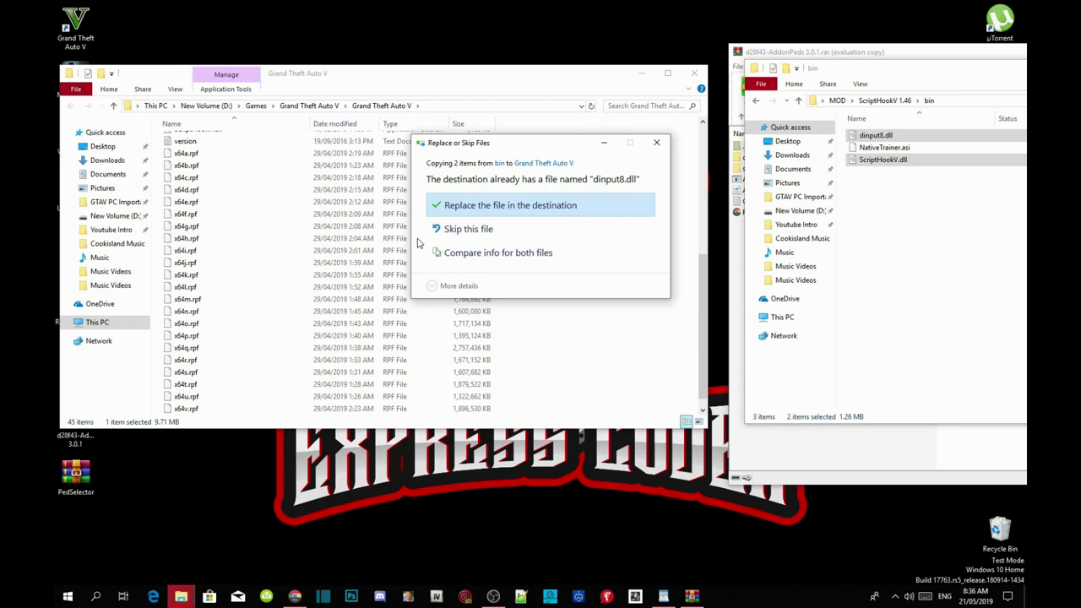
click(574, 207)
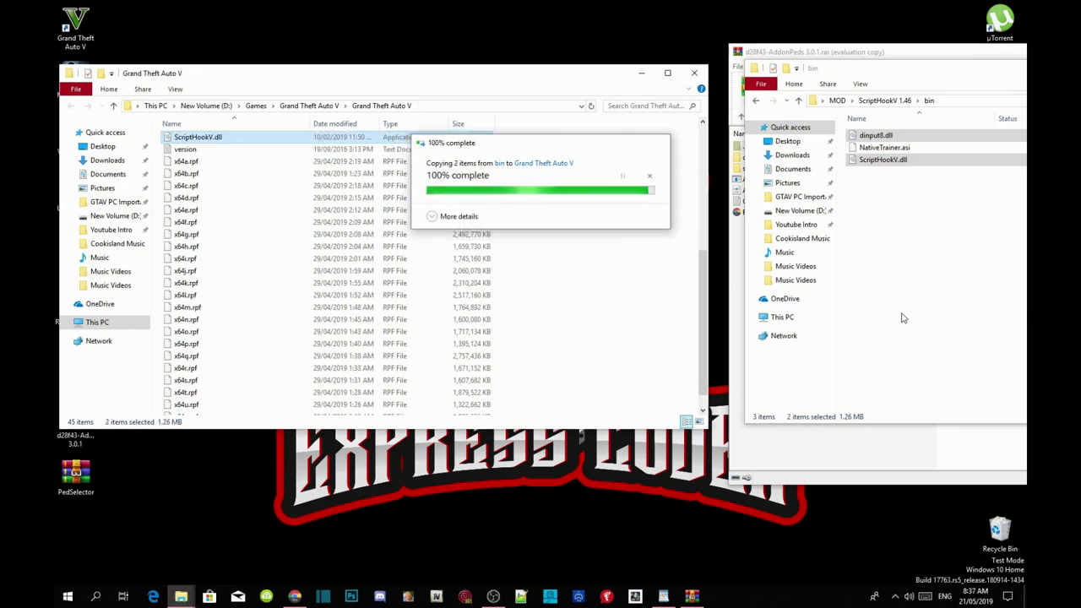
scroll(640, 251, down, 1)
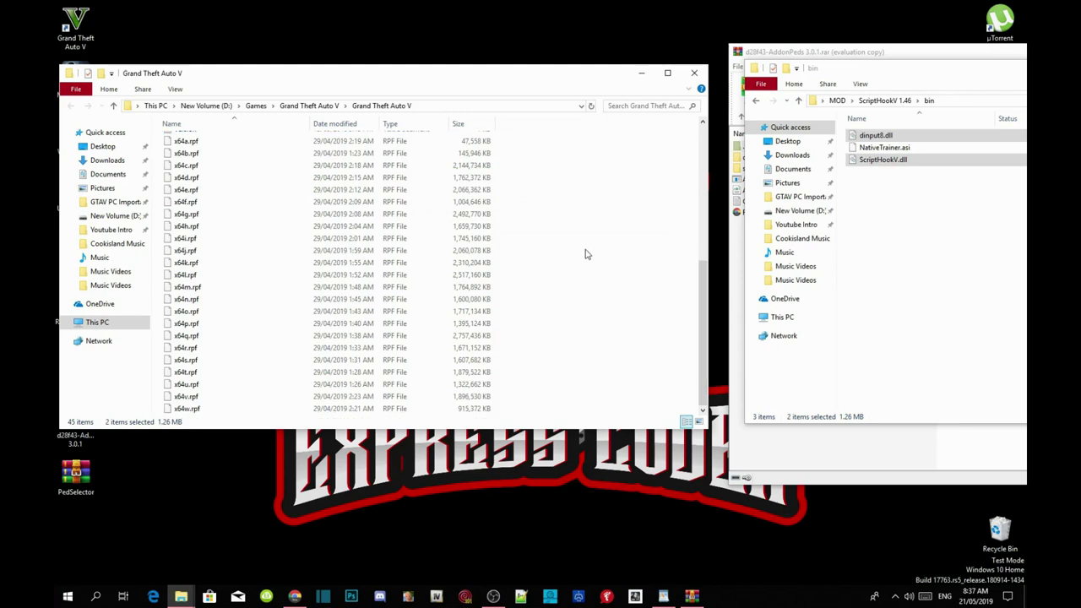
click(984, 220)
click(757, 101)
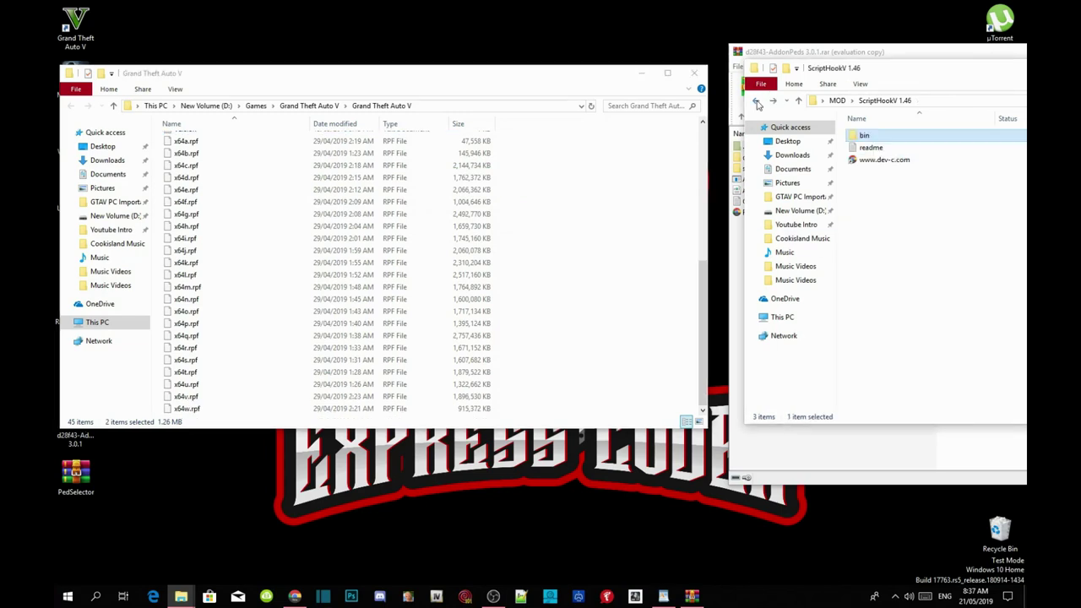
click(758, 100)
click(990, 268)
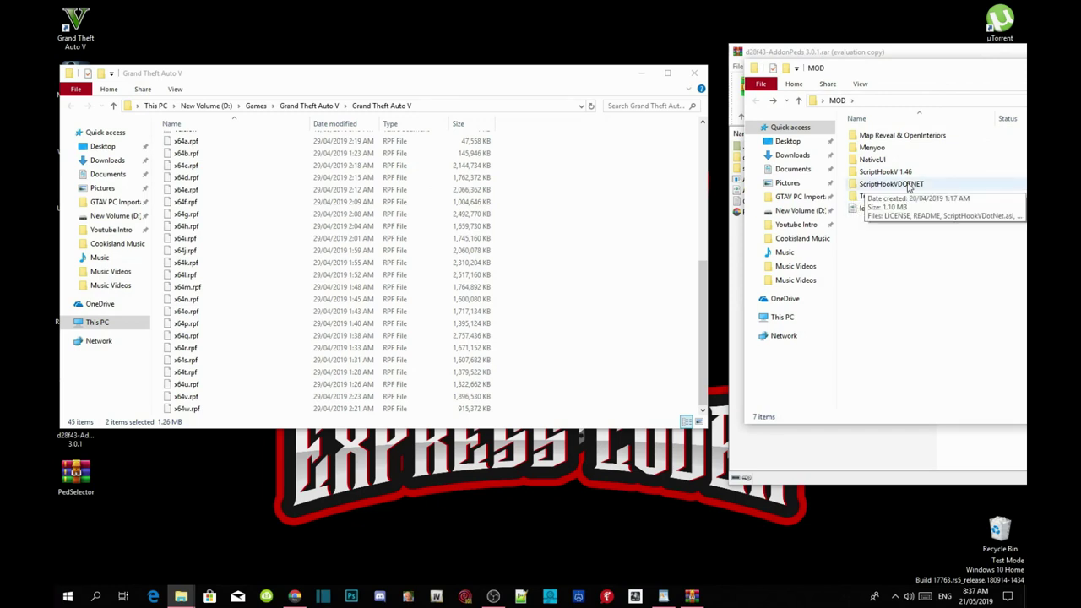
- From ScriptHookVDOTNET, copy ScriptHookVDotNet.asi, ScriptHookVDotNet2.dll and ScriptHookVDotNet2 into the game folder
double_click(909, 185)
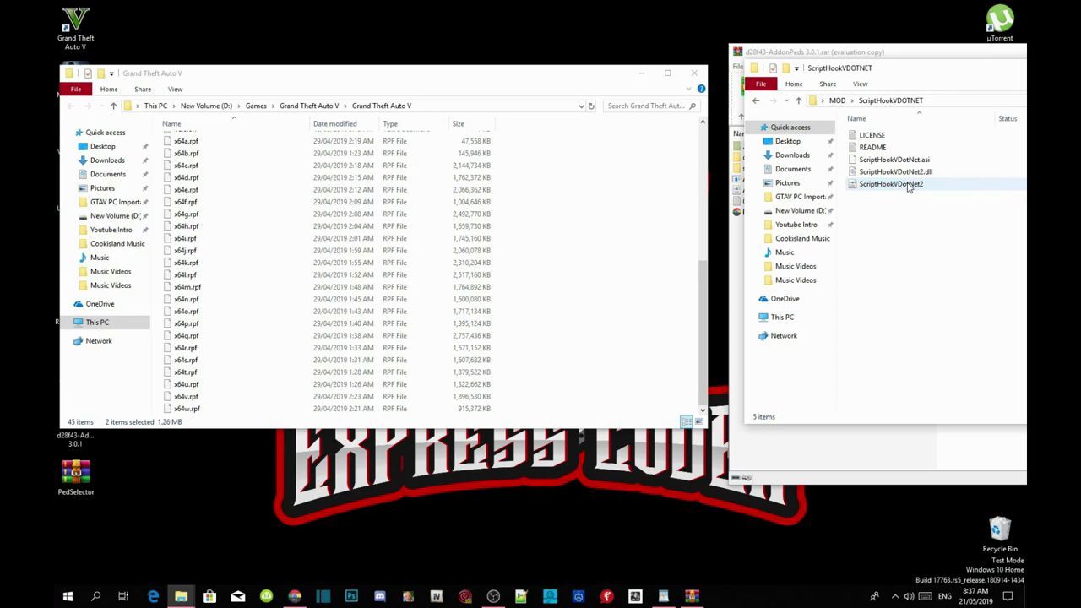
mouse_move(926, 166)
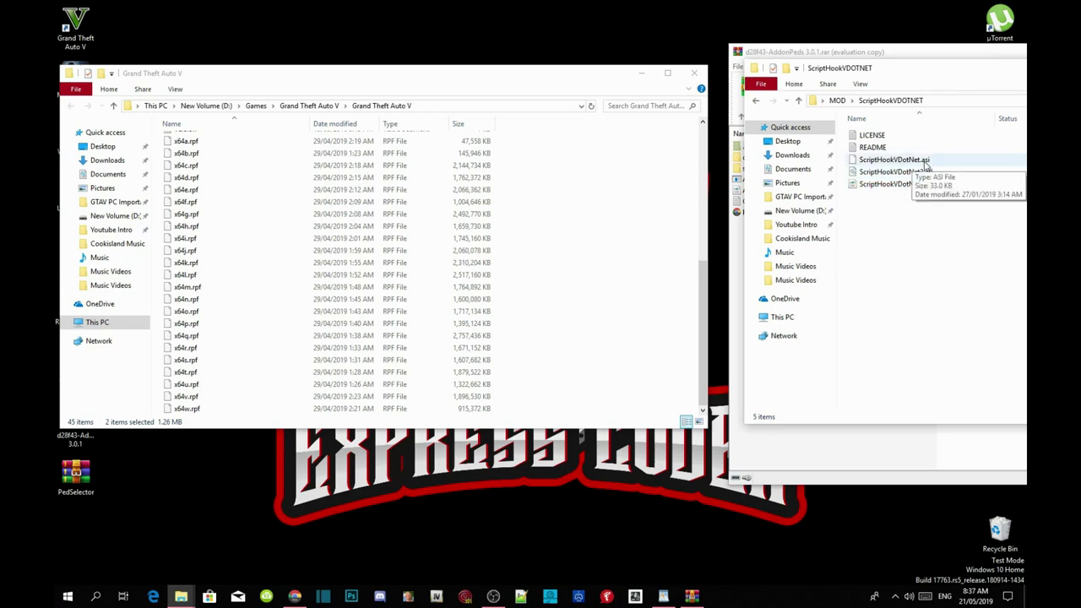
click(926, 163)
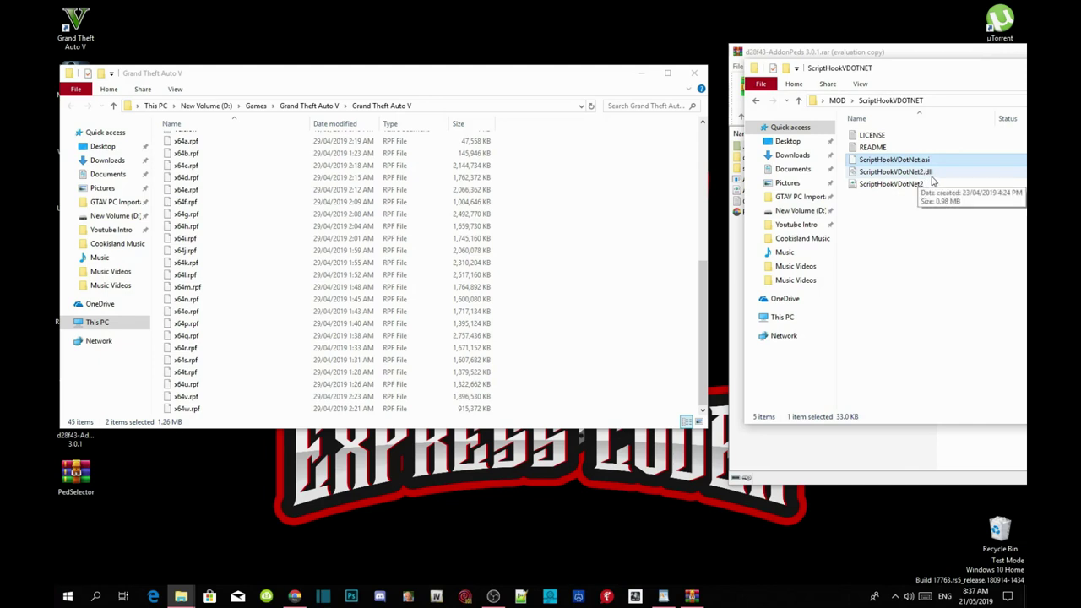
ctrl+click(929, 173)
ctrl+click(902, 185)
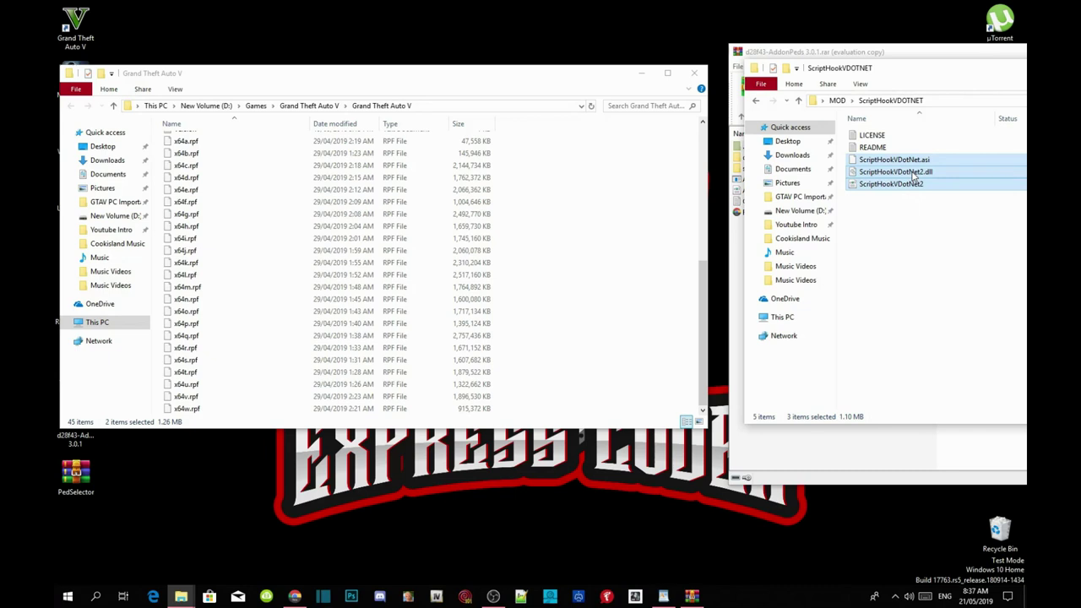
drag(904, 182, 603, 289)
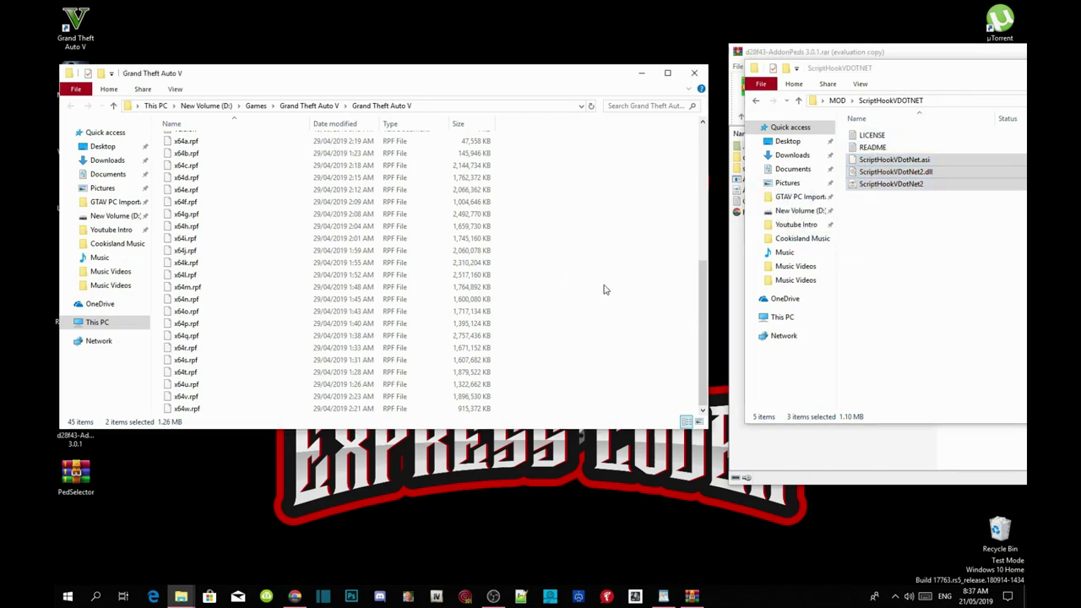
click(757, 100)
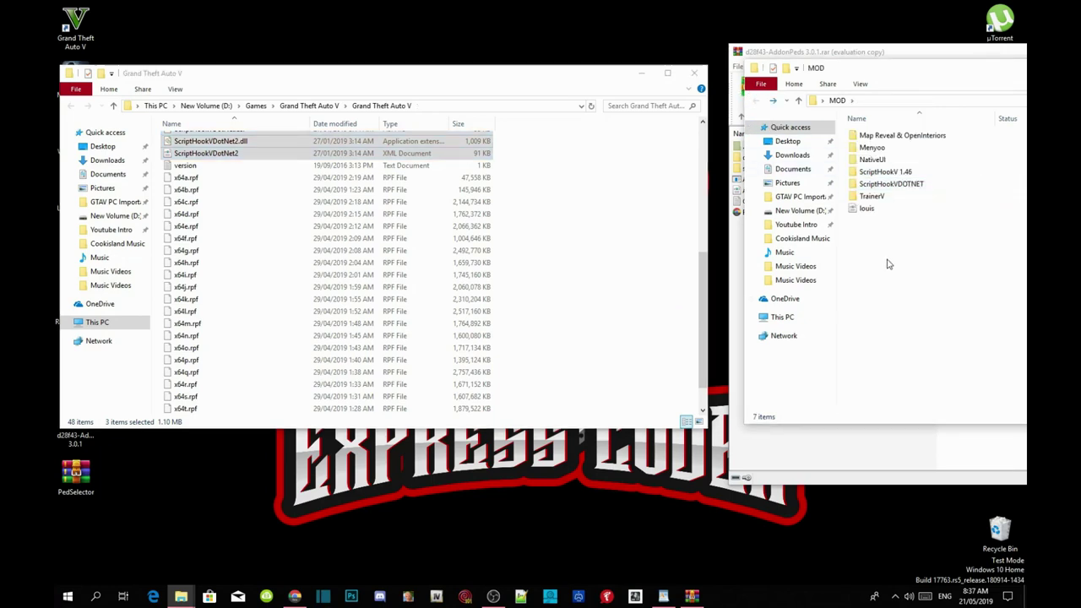
- Copy TrainerV.asi and trainerv from the TrainerV folder into the Grand Theft Auto V folder
double_click(886, 197)
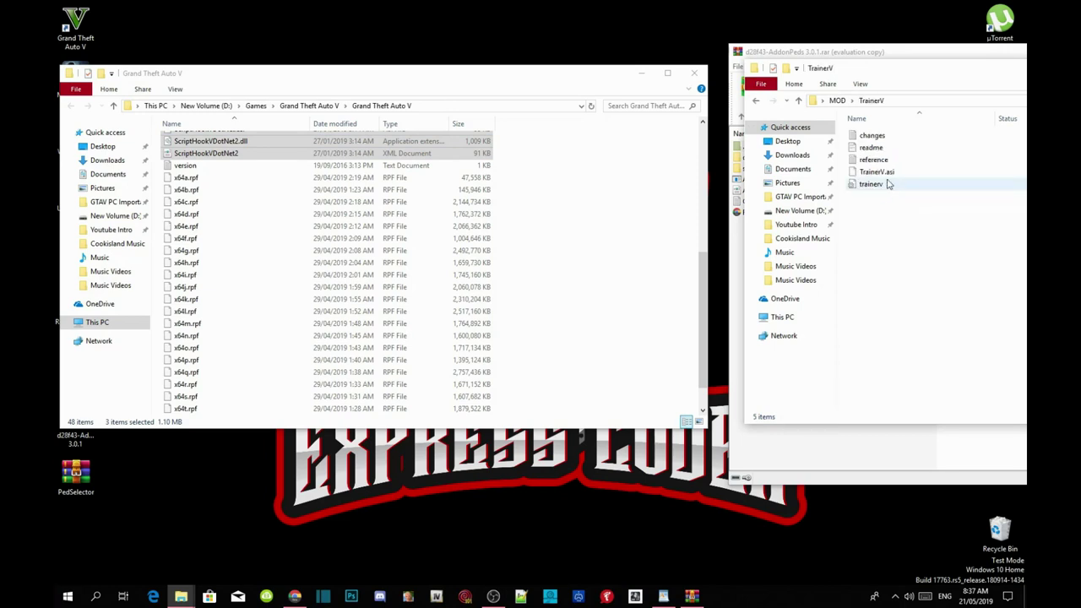
click(886, 176)
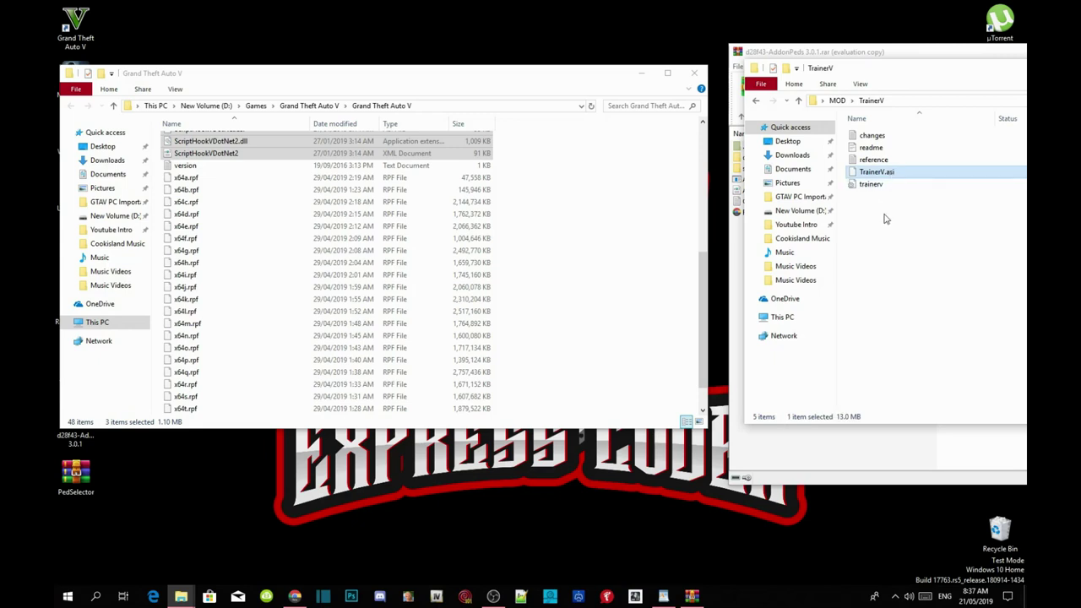
ctrl+click(873, 183)
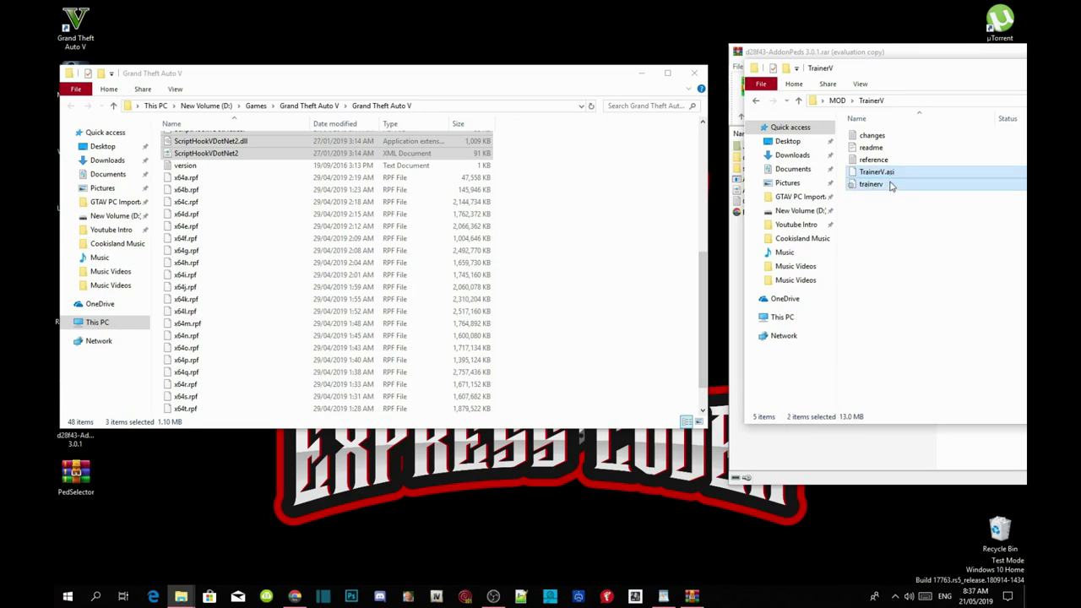
drag(893, 186, 637, 313)
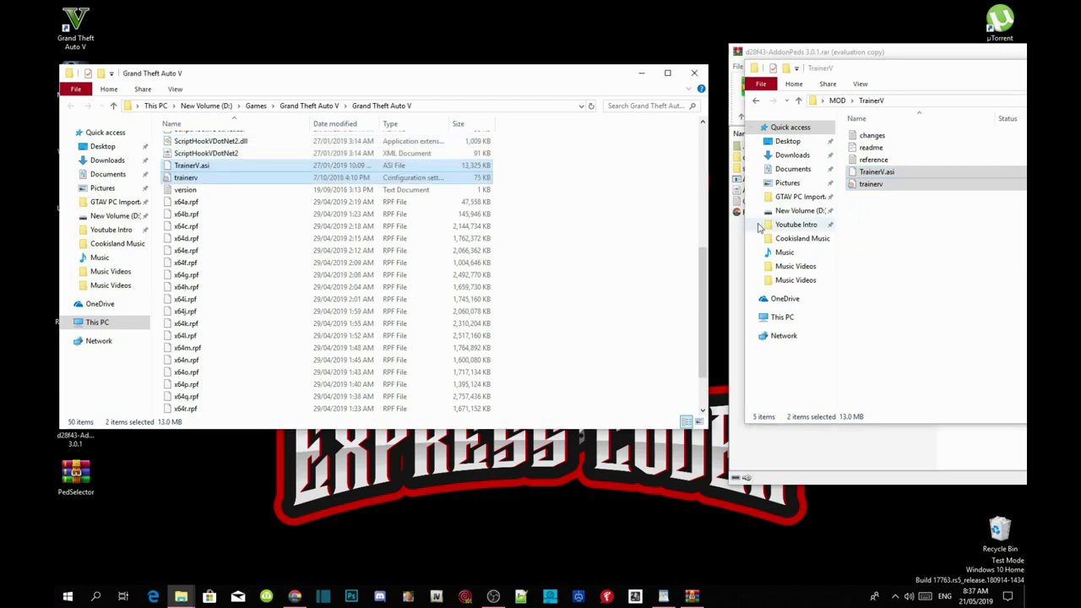
click(752, 102)
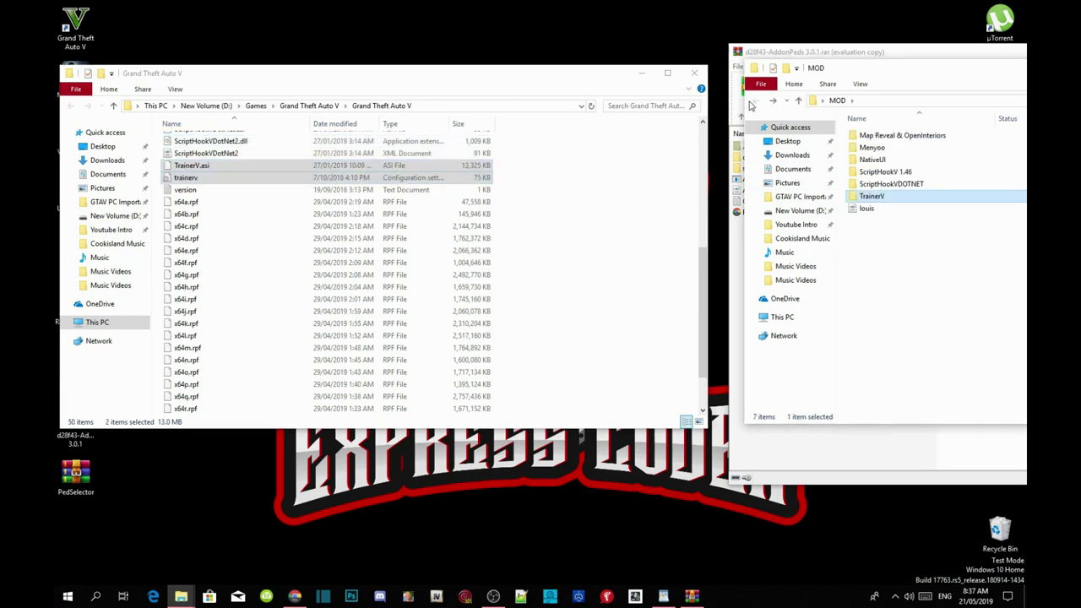
- Copy menyooStuff and Menyoo.asi from the Menyoo folder into the game folder, then return to MOD
double_click(878, 148)
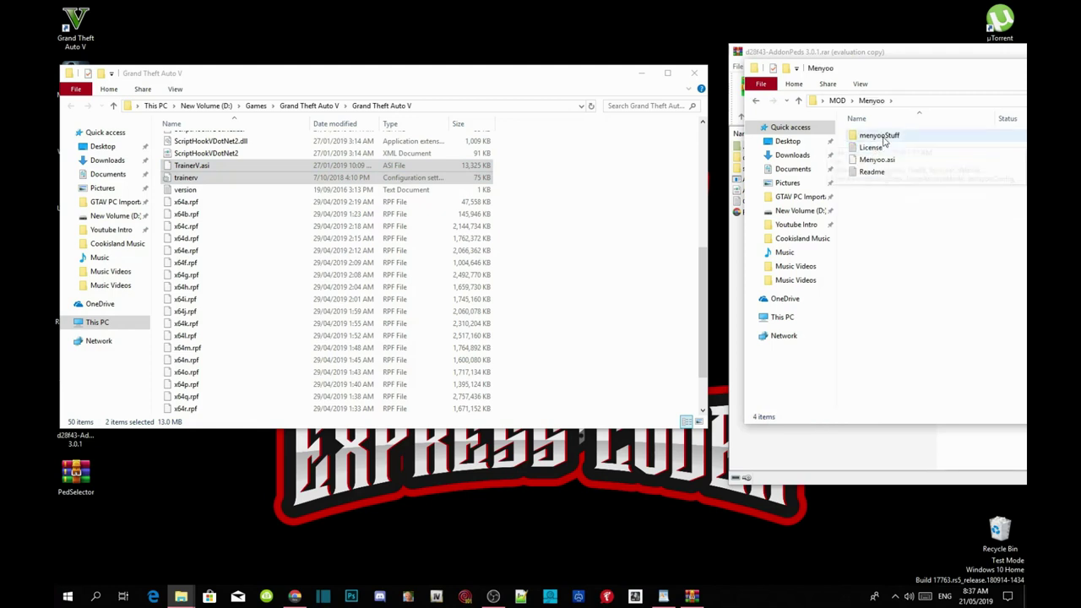
click(882, 137)
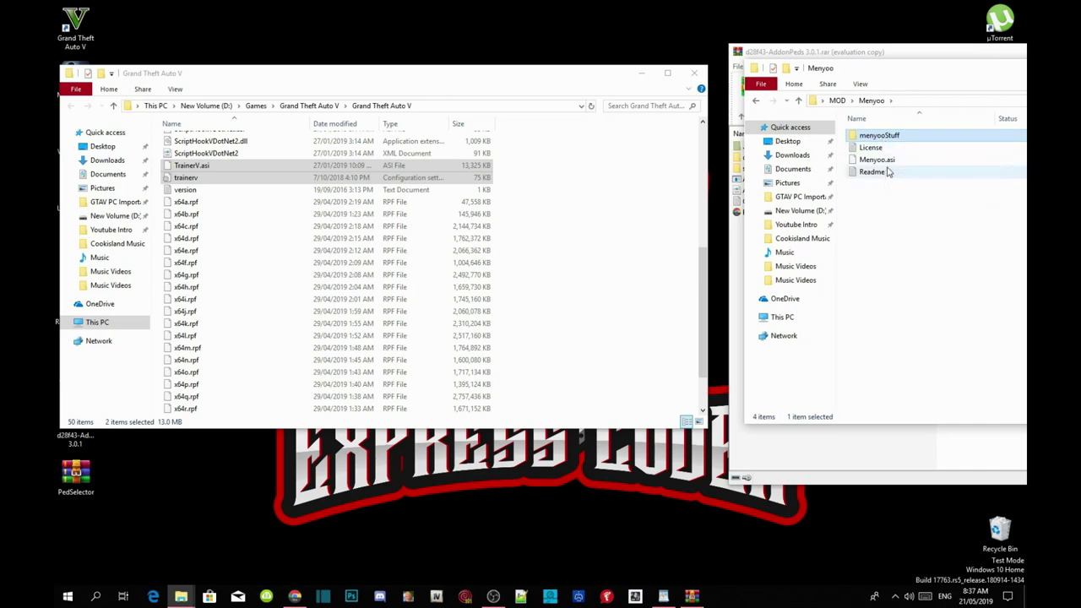
ctrl+click(892, 163)
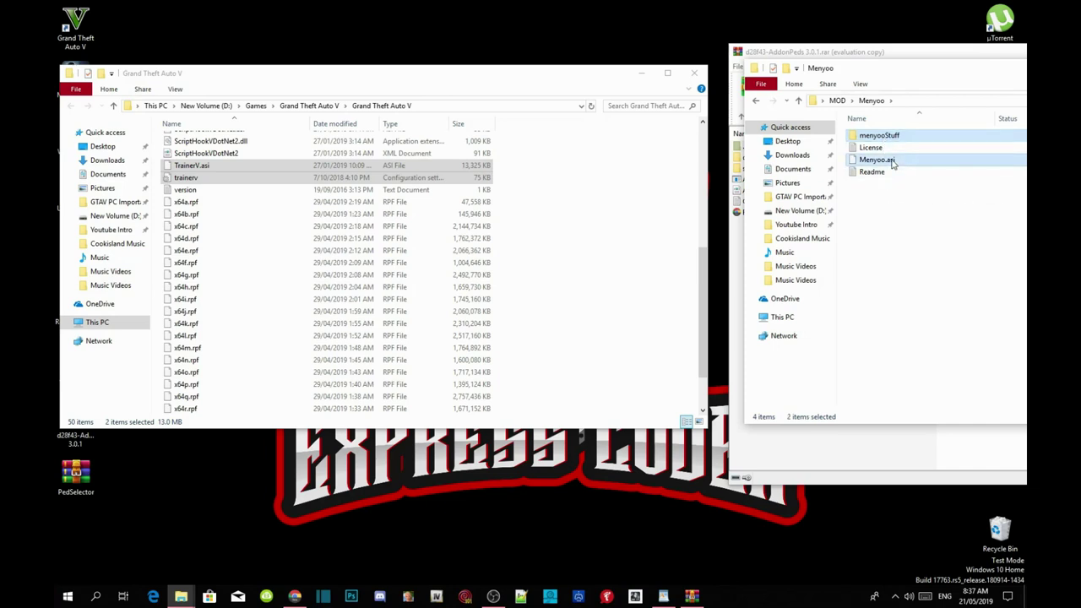
drag(892, 163, 610, 324)
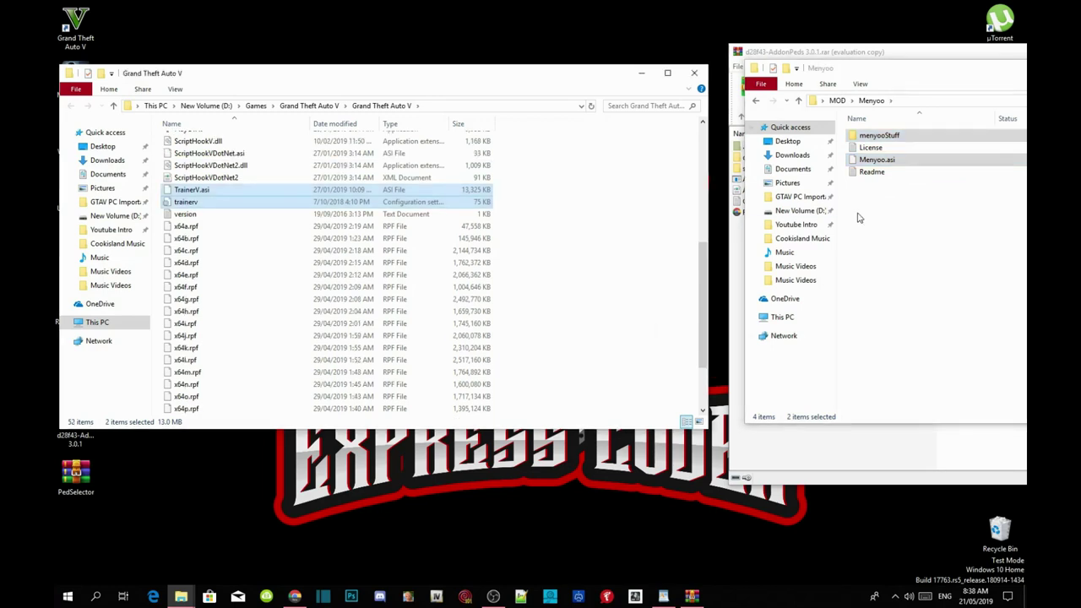
click(968, 189)
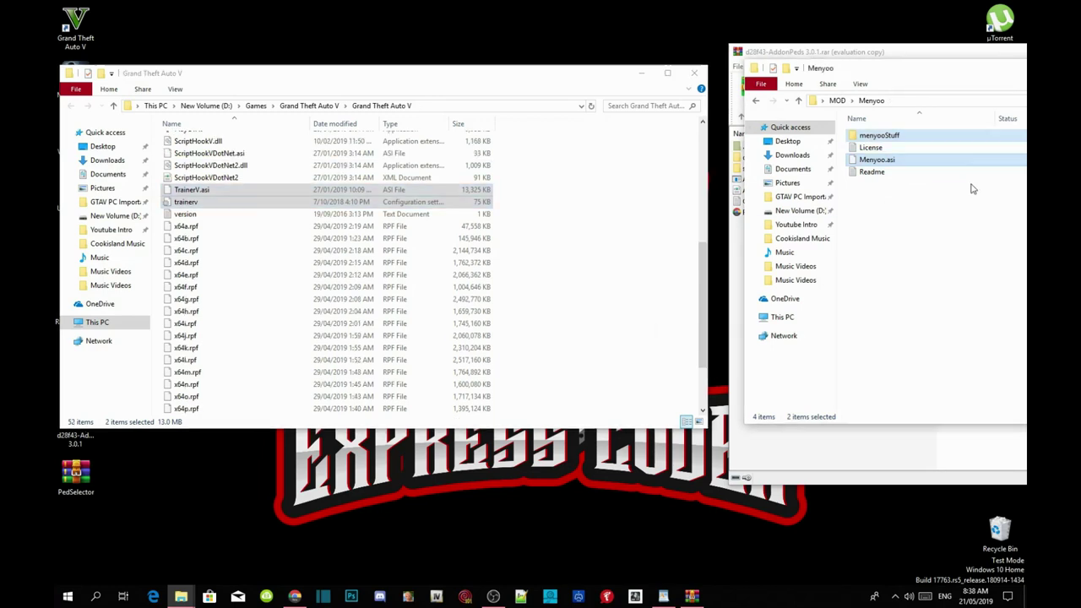
click(756, 100)
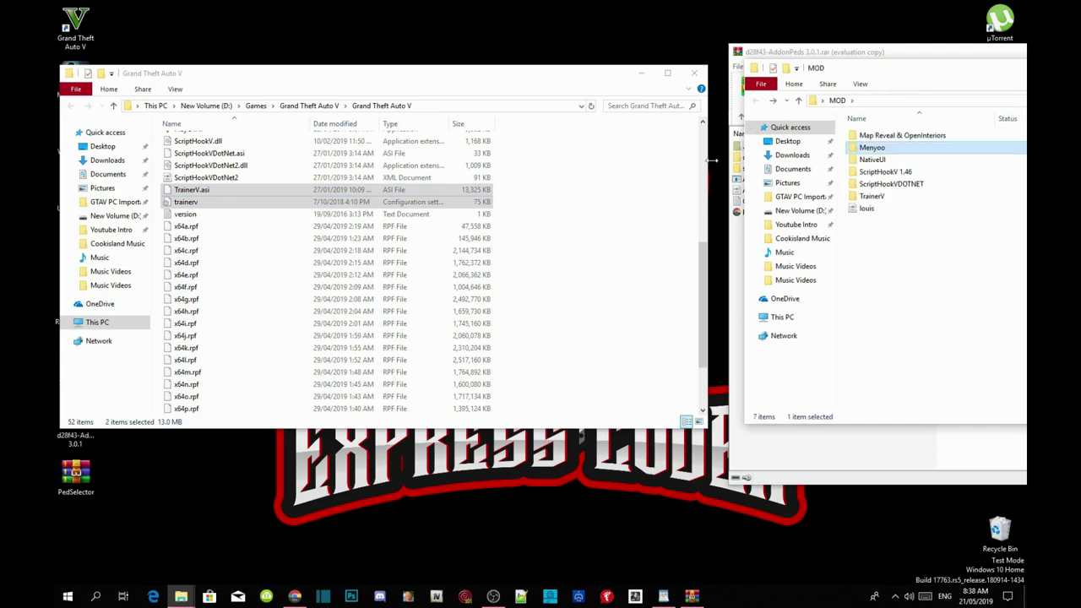
- Refresh the Grand Theft Auto V folder and add a new folder to it
right_click(588, 226)
click(617, 270)
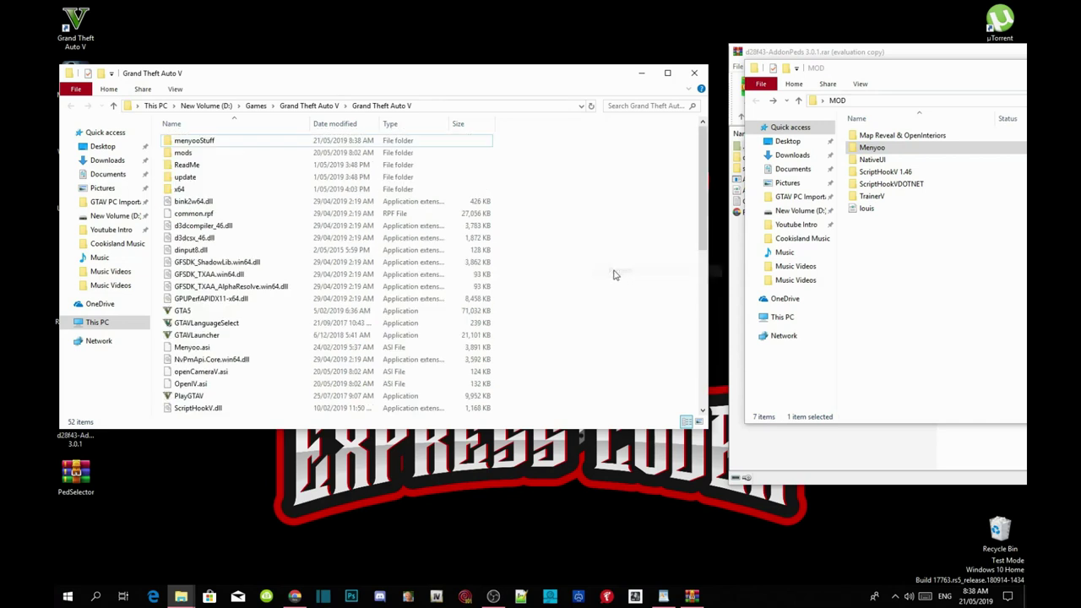
right_click(609, 243)
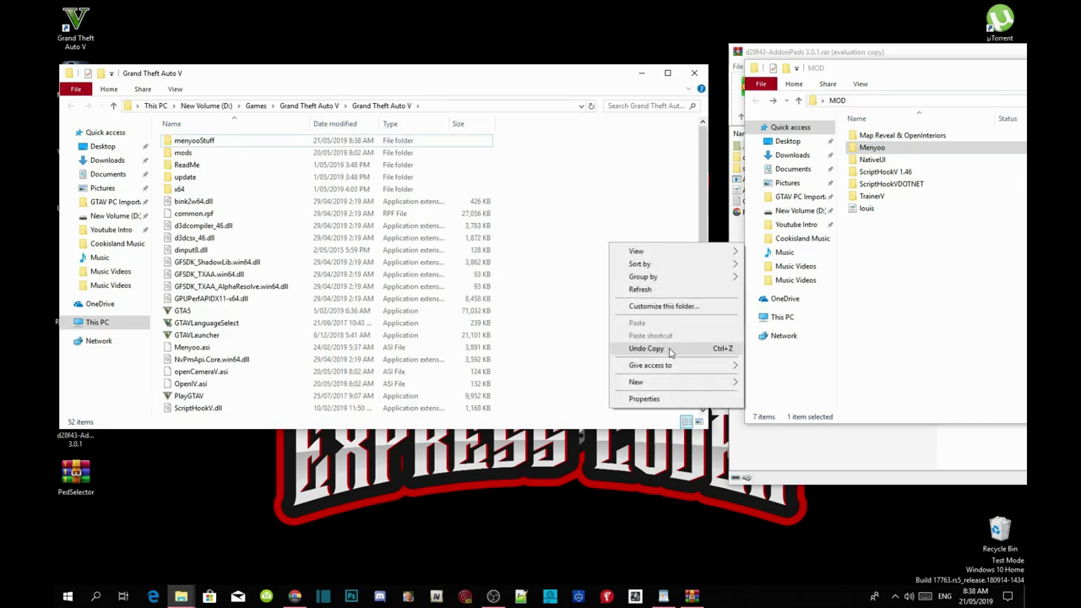
mouse_move(709, 382)
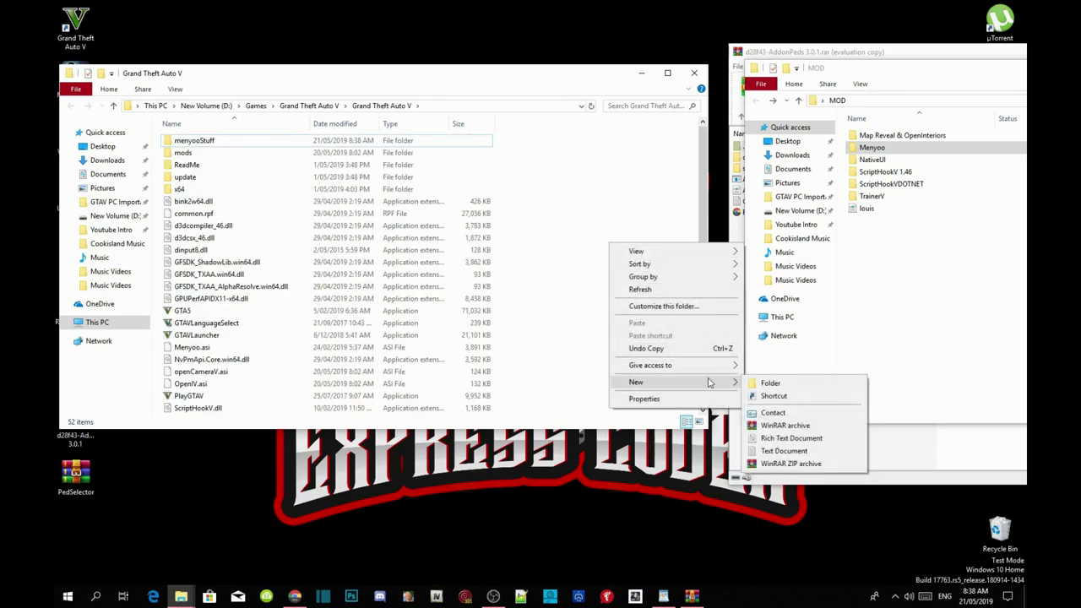
click(763, 385)
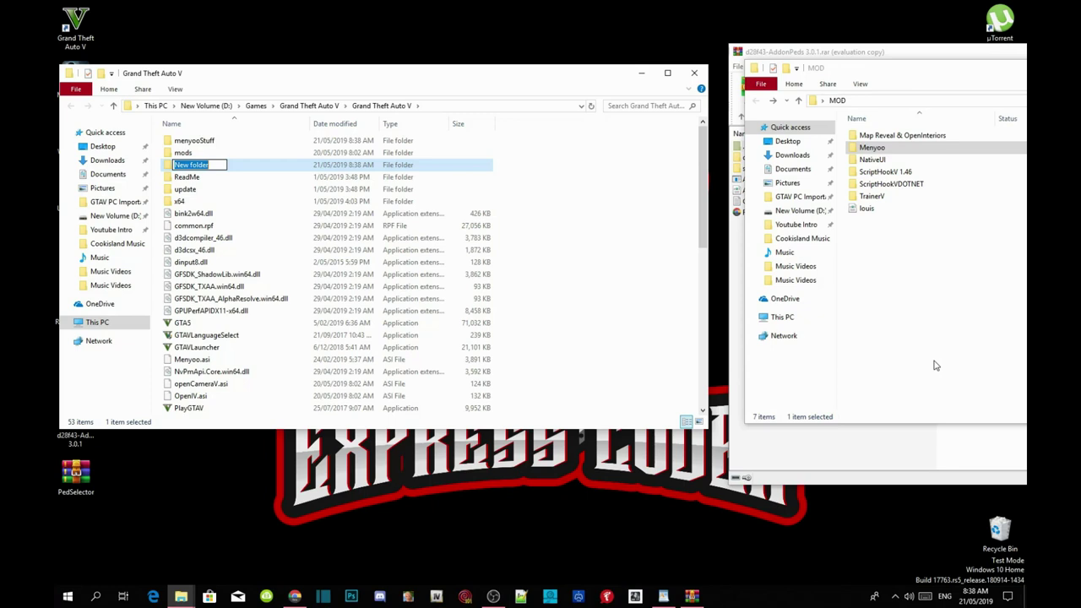
- Name the new folder 'scripts' and open it
text(scer)
key(BackSpace)
key(BackSpace)
text(ripts)
key(Return)
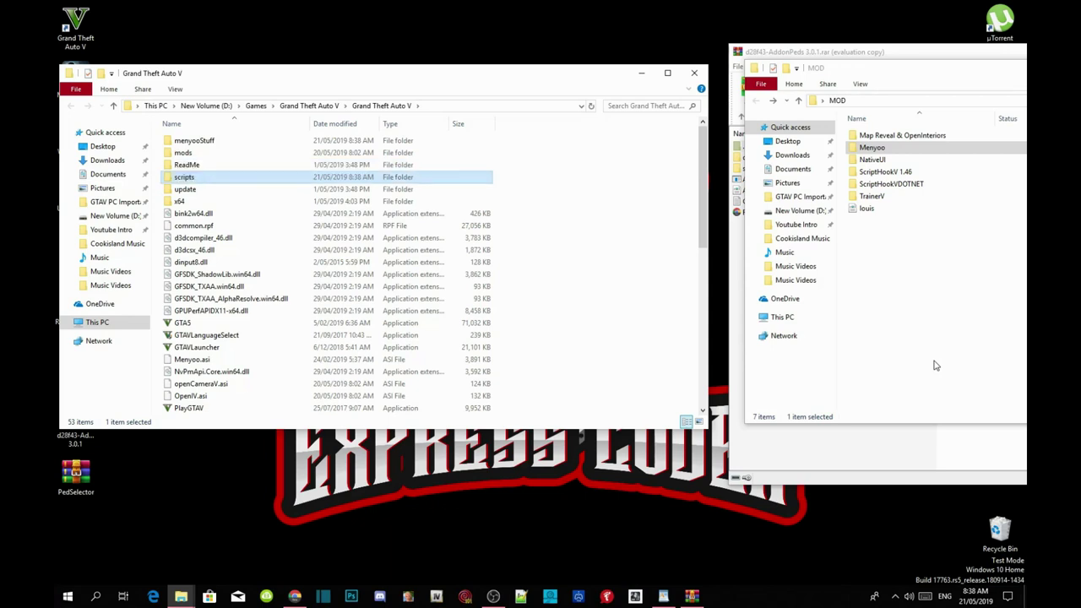
key(Return)
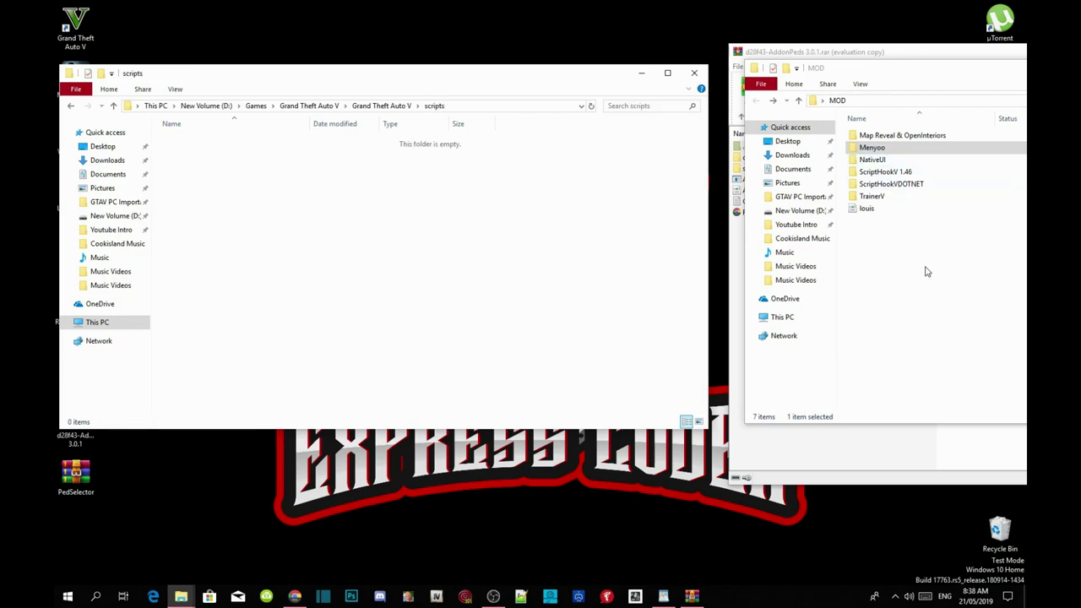
- Drag NativeUI.dll from MOD's NativeUI folder into scripts, then reopen scripts to confirm it arrived
double_click(884, 163)
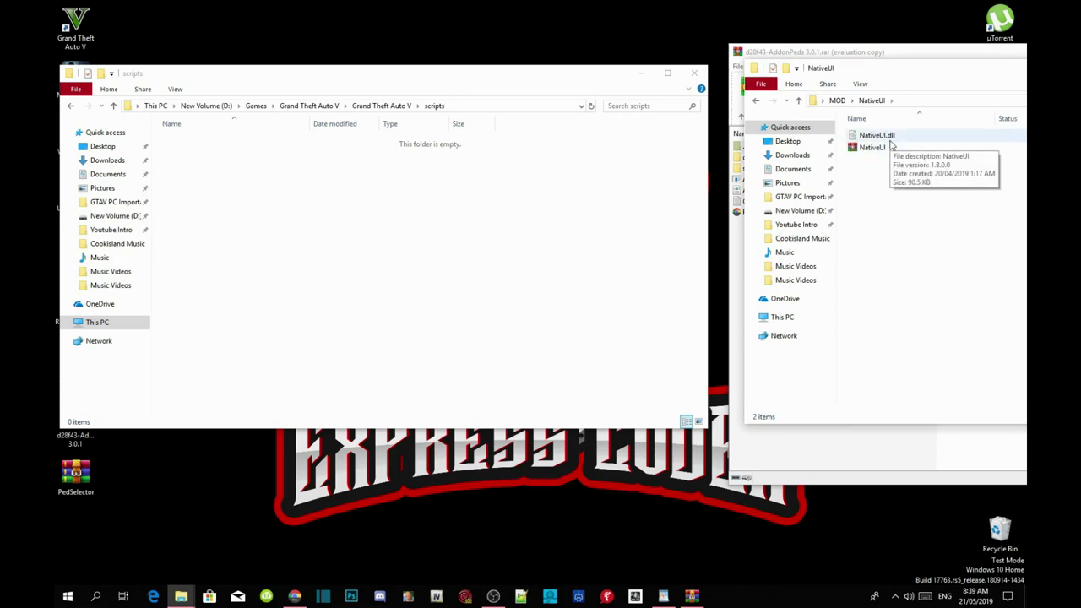
click(891, 140)
drag(890, 145, 264, 268)
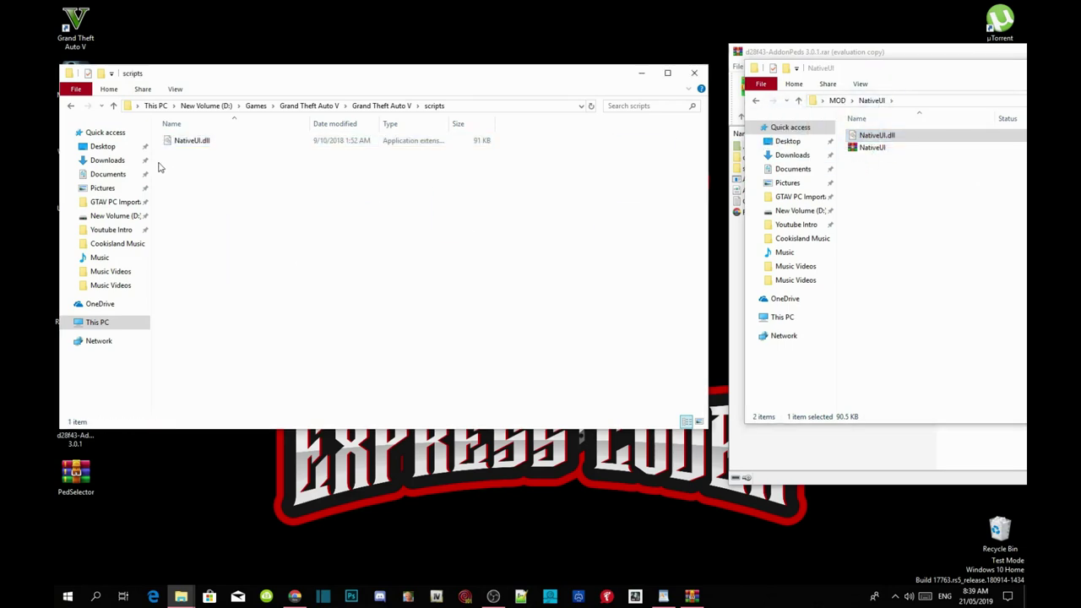
click(73, 105)
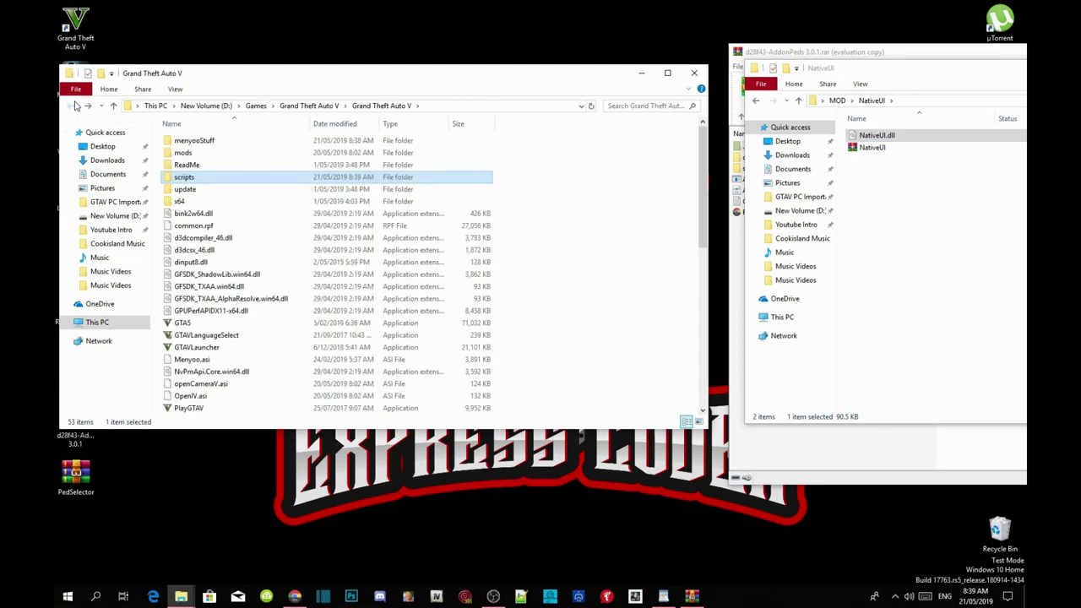
double_click(190, 178)
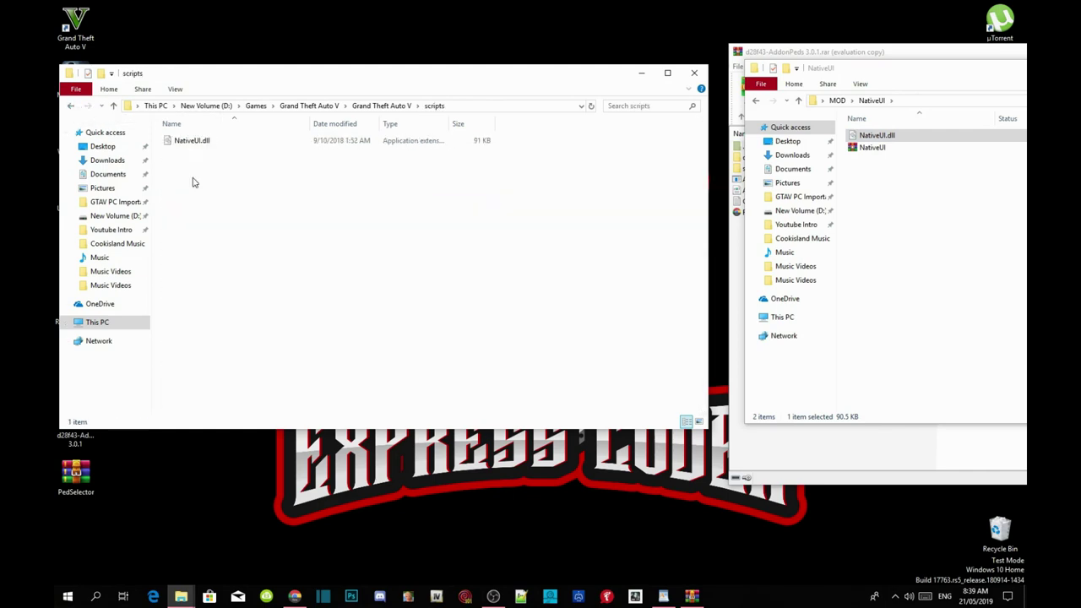
- Open PedSelector.rar in WinRAR, dismiss the licence reminder, and move the window aside
double_click(88, 486)
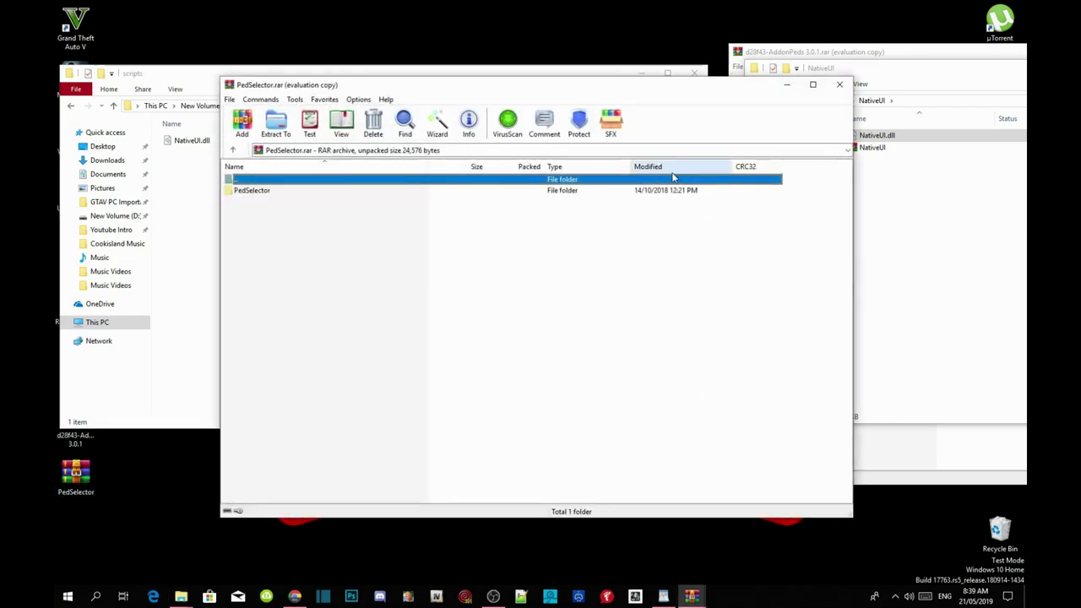
click(625, 256)
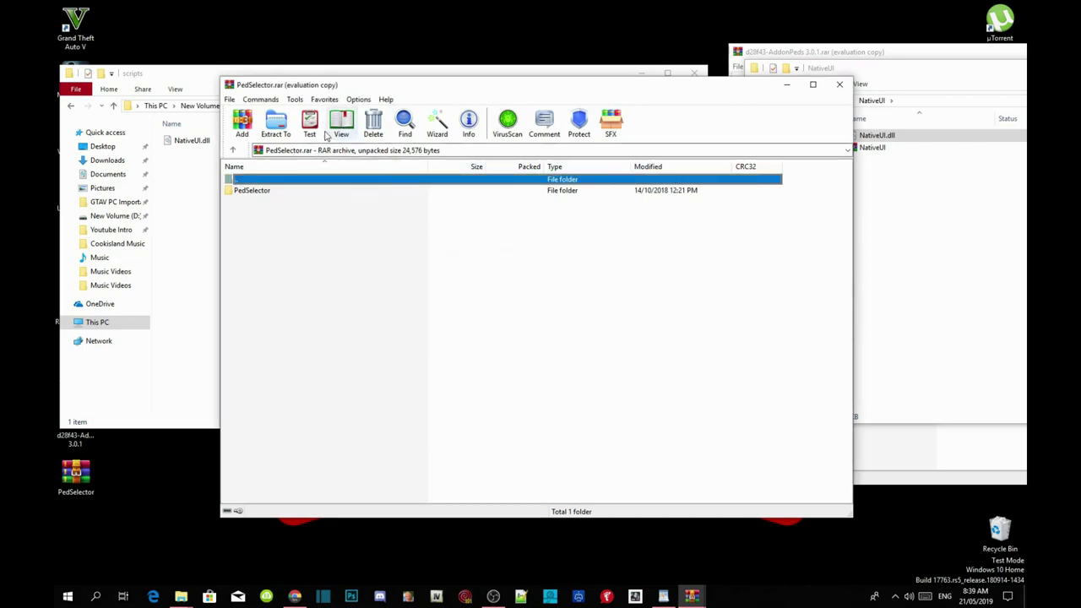
drag(261, 89, 816, 52)
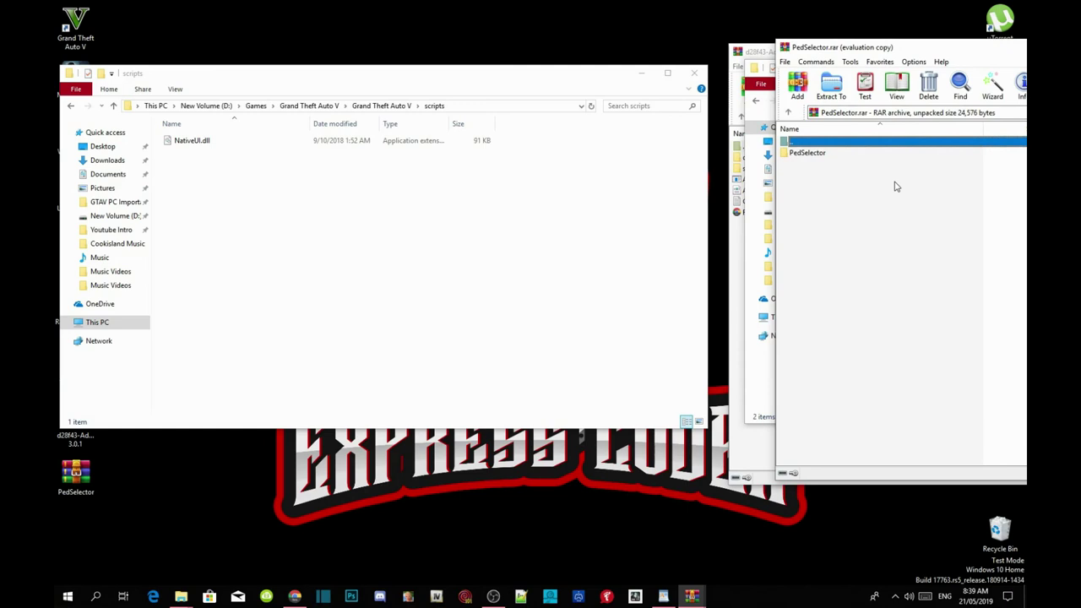
- Copy PedSelector.dll from the archive's PedSelector folder into the scripts folder beside NativeUI.dll
double_click(808, 153)
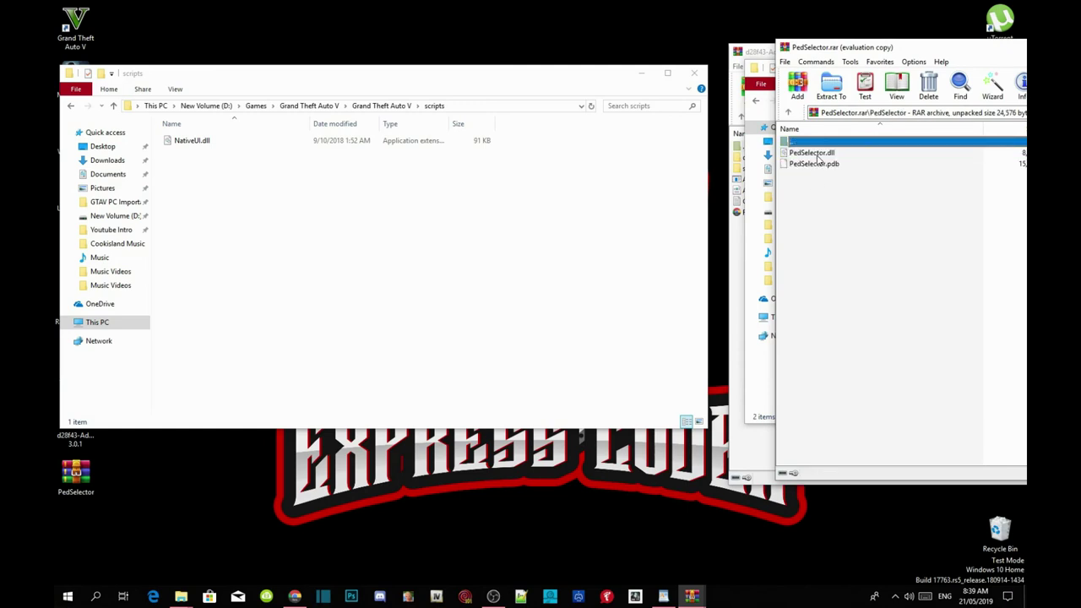
click(815, 201)
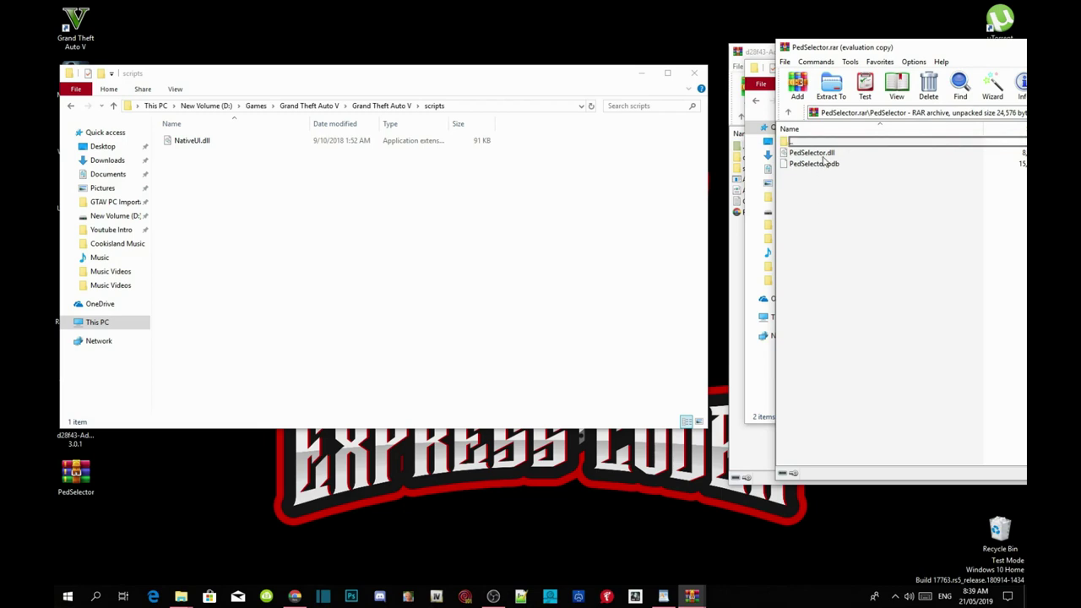
click(823, 157)
drag(823, 160, 448, 207)
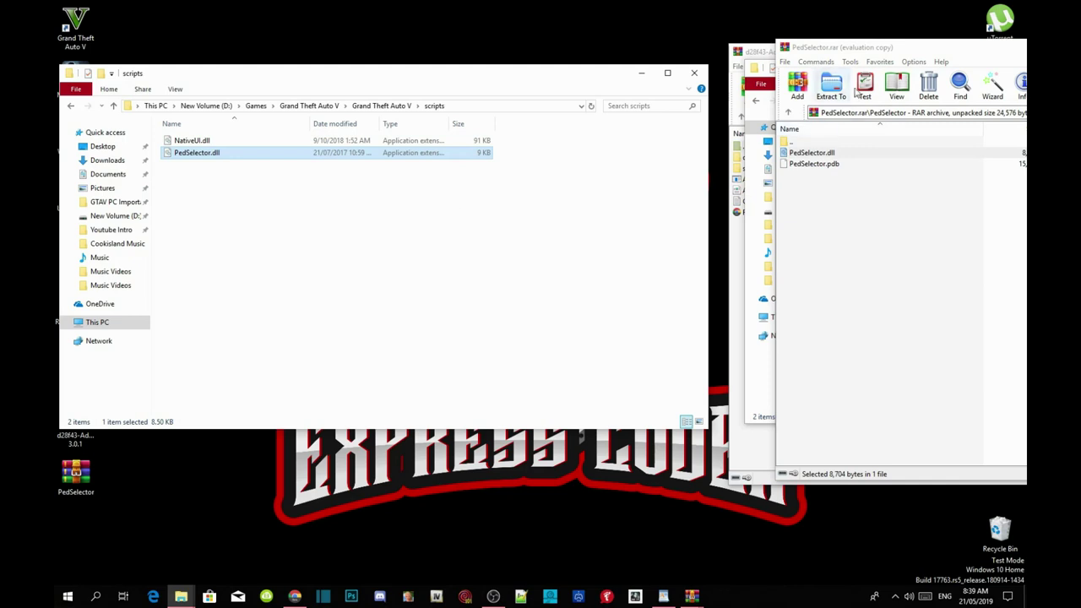
drag(879, 49, 376, 105)
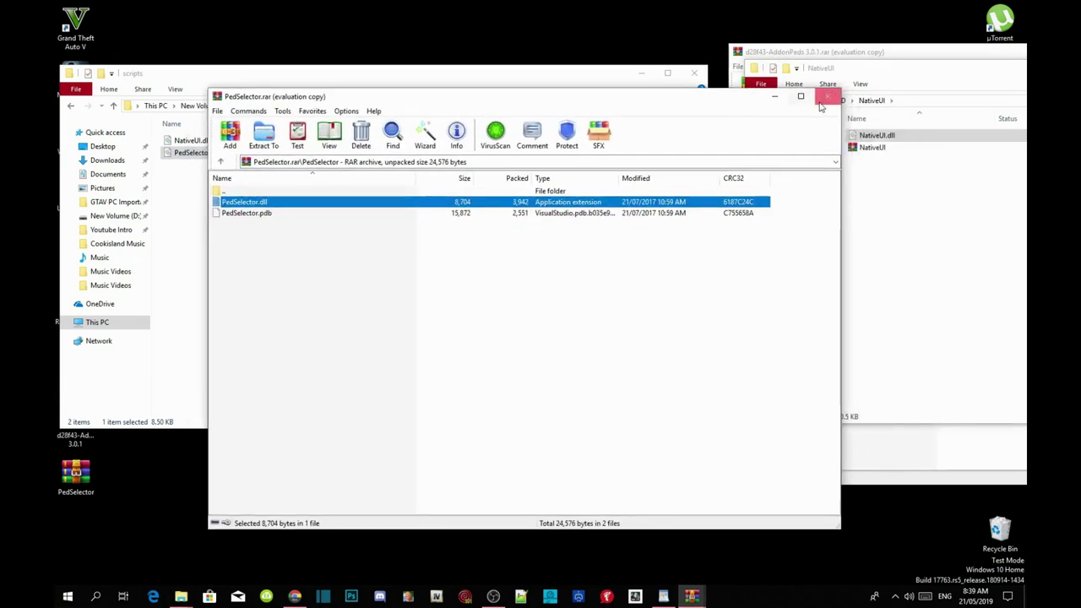